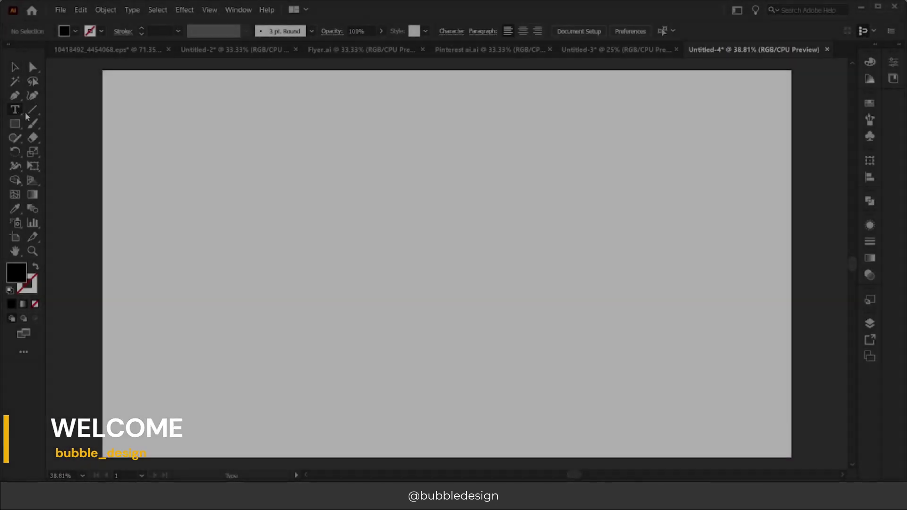
- Add the point text "LOVE" near the centre of the artboard
click(15, 109)
click(418, 239)
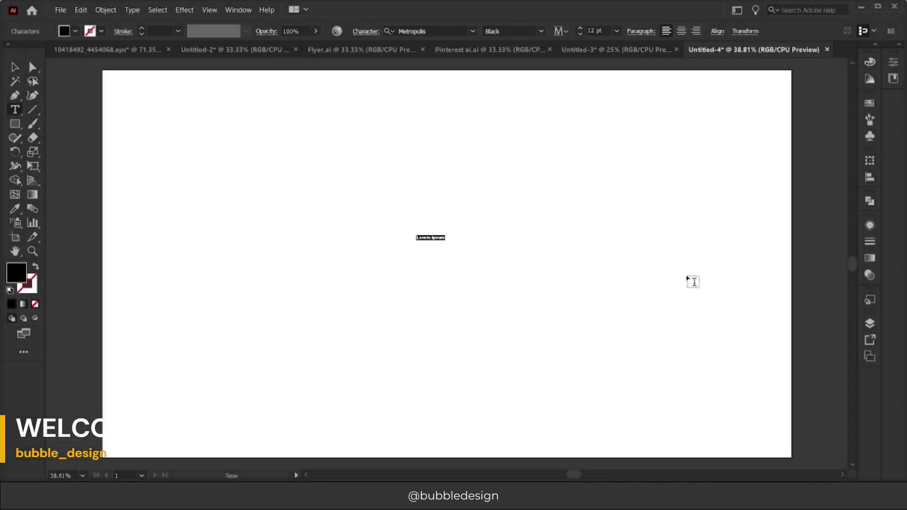
key(BackSpace)
text(Lov)
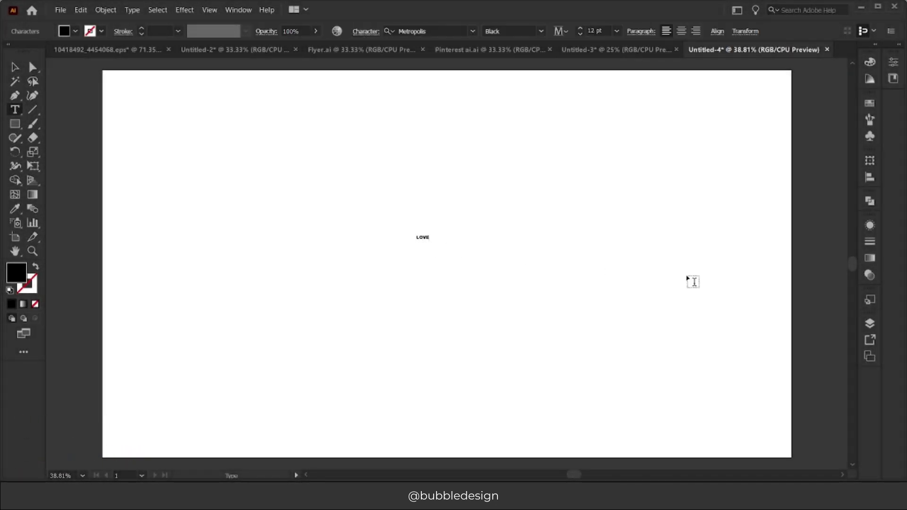
- Scale the LOVE text up to a font size of about 351 pt
click(16, 67)
drag(429, 242, 640, 378)
drag(417, 235, 274, 163)
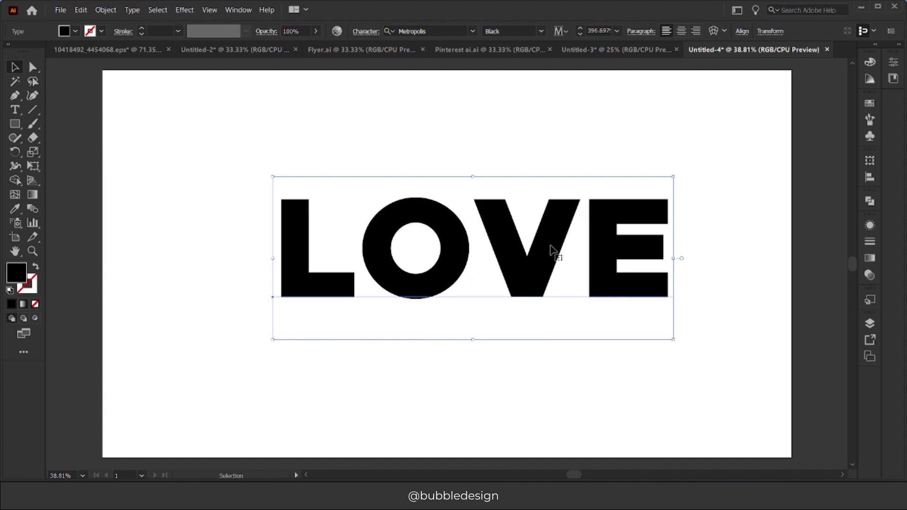
drag(673, 177, 627, 195)
- Centre the LOVE text horizontally and vertically on the artboard
click(740, 33)
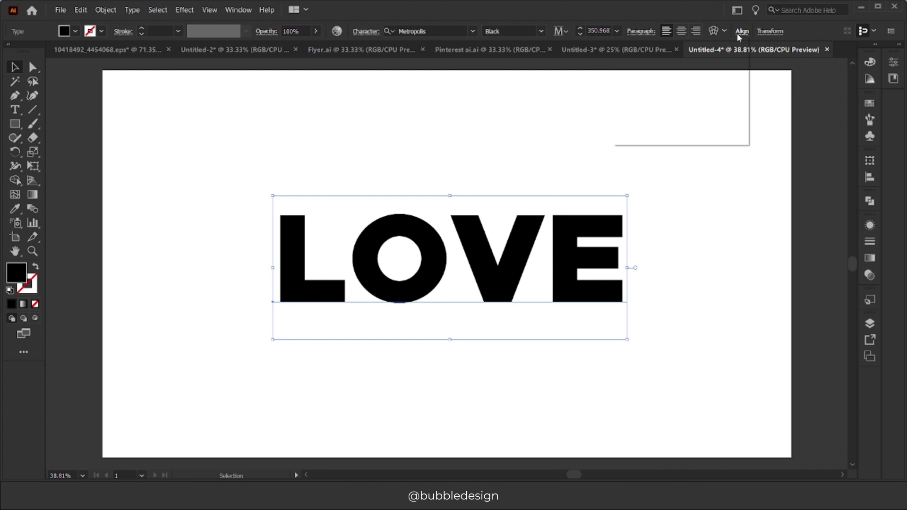
click(649, 65)
click(717, 69)
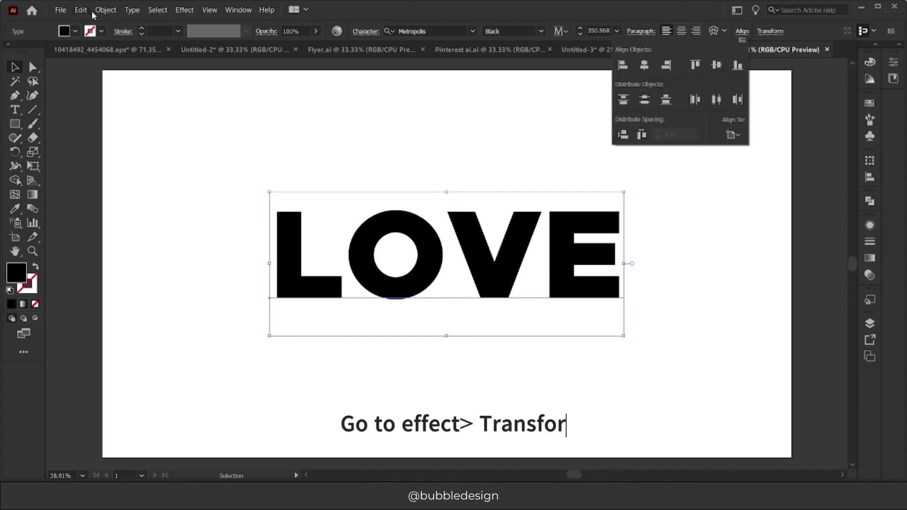
- Start a Transform effect on the LOVE text with Reflect X enabled and 2 copies
click(178, 13)
click(179, 13)
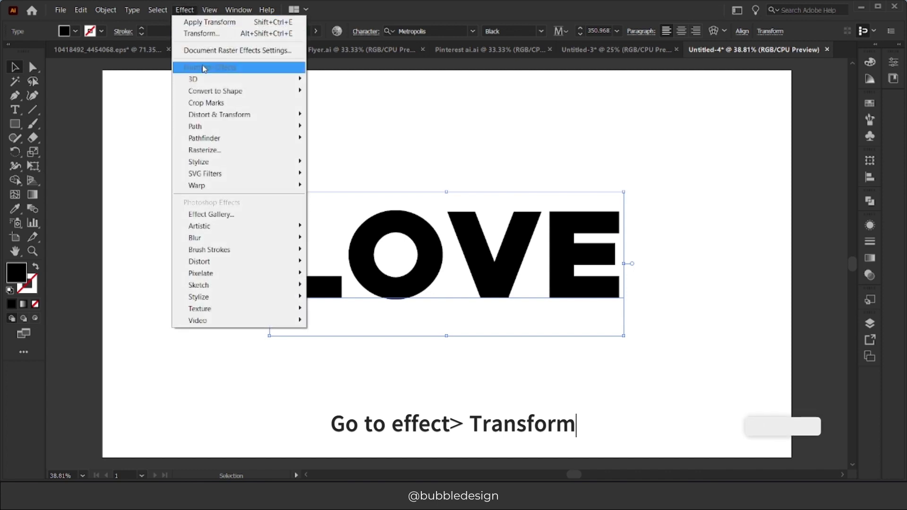
mouse_move(236, 115)
click(339, 152)
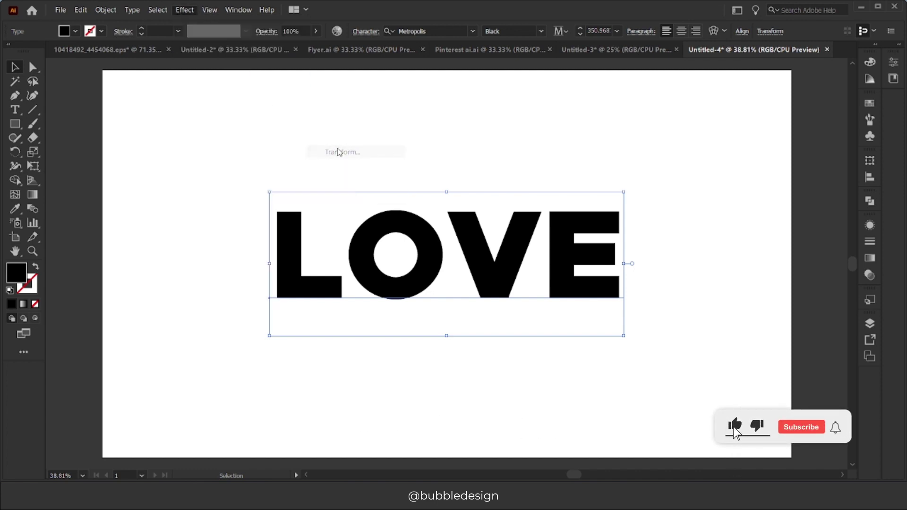
click(770, 340)
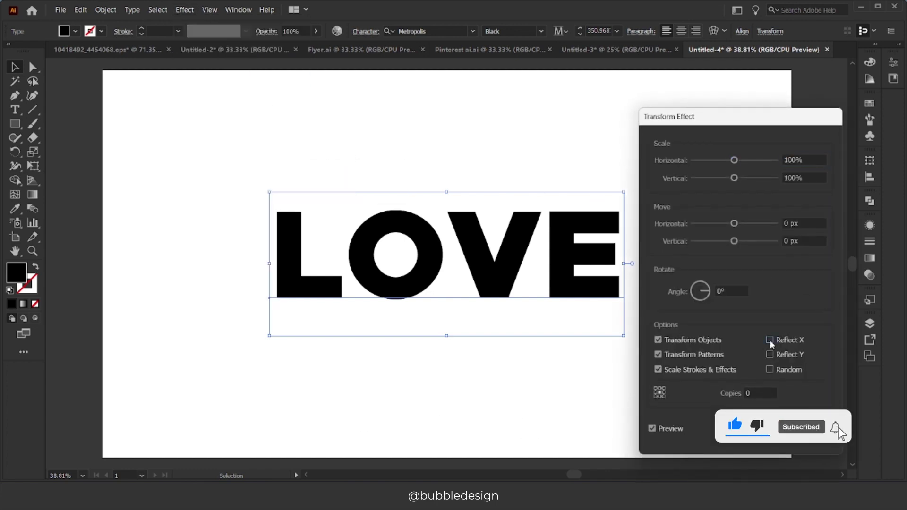
click(749, 393)
key(Up)
key(Up)
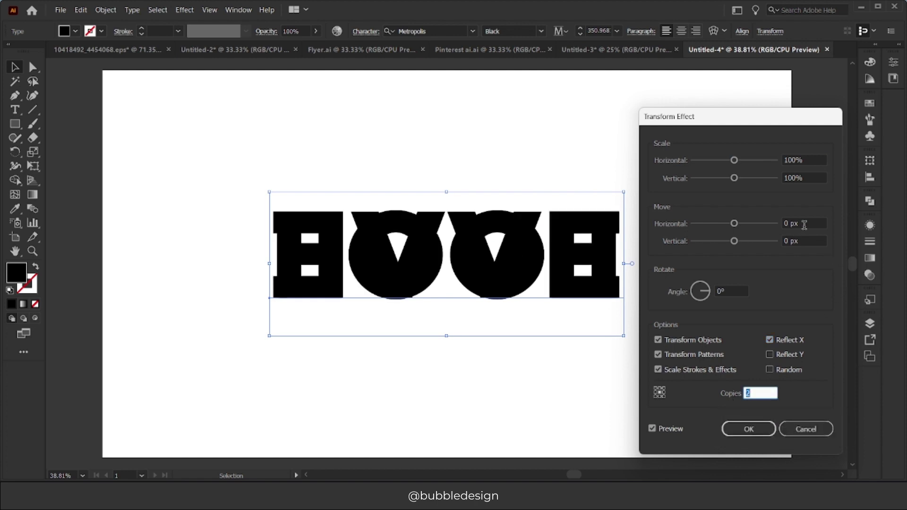
- Set the Transform effect's vertical move to about 258 px, with the preview on, and apply the effect
click(805, 225)
click(798, 240)
text(17)
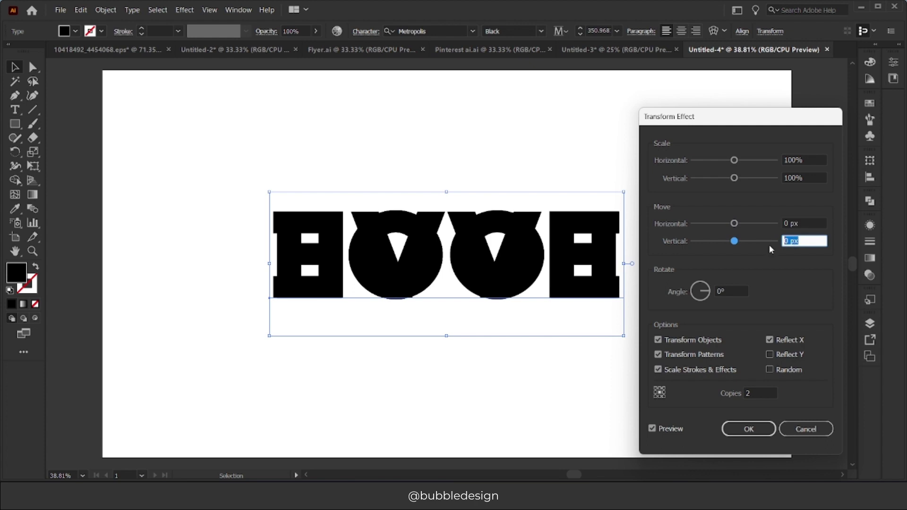
key(Up)
key(Up)
key(Up)
key(Up)
key(Up)
key(Up)
key(Up)
key(Up)
key(Up)
key(Up)
key(Up)
key(Up)
key(Up)
key(Up)
key(Up)
key(Up)
key(Up)
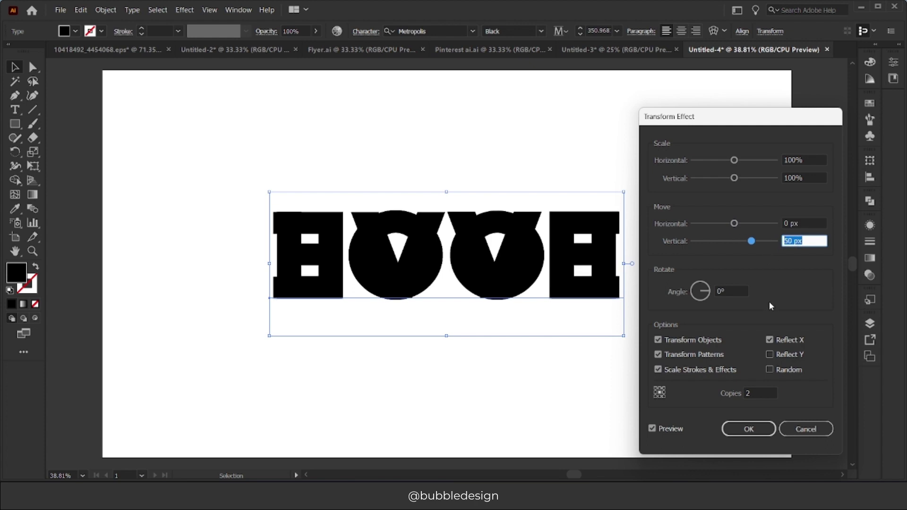
key(Up)
key(Up)
key(Up)
key(Up)
key(Up)
key(Up)
key(Up)
key(Up)
key(Up)
click(652, 429)
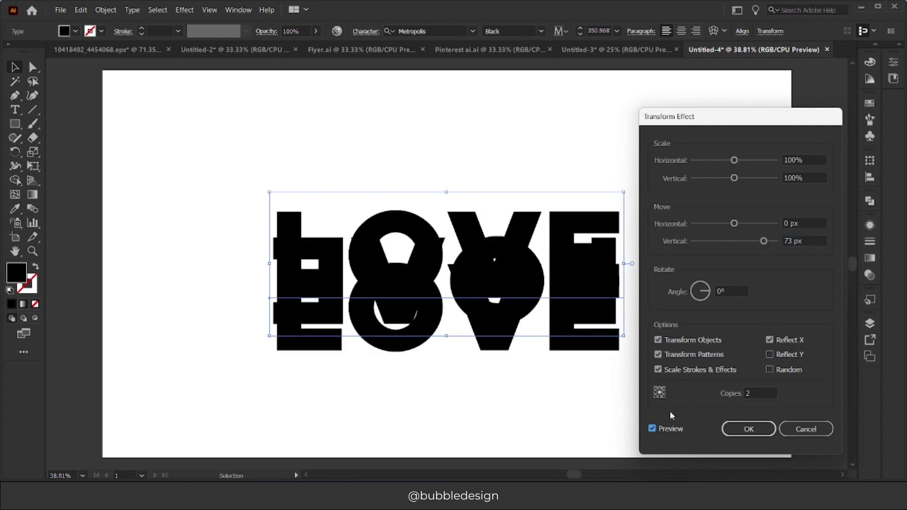
key(Up)
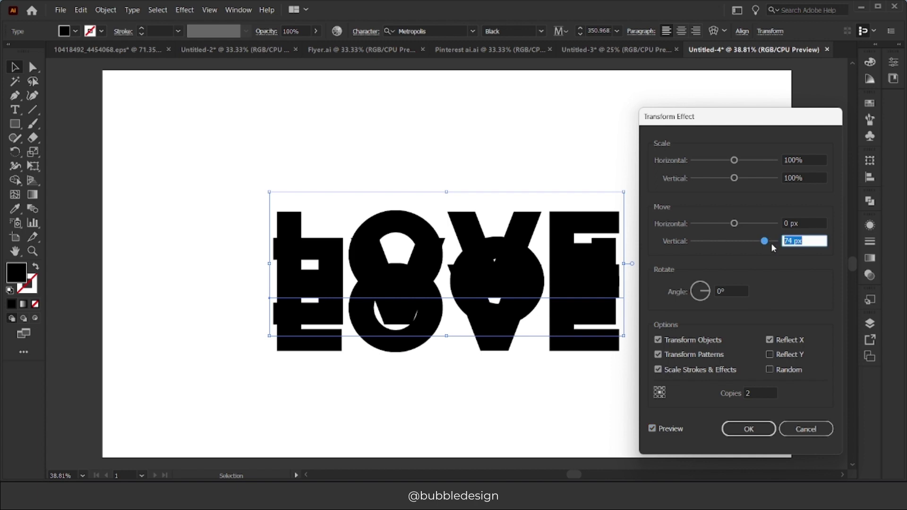
key(shift+Up)
key(shift+Up)
key(shift+Up)
key(Up)
key(Up)
key(Up)
key(Up)
key(Up)
key(Up)
key(Up)
key(Up)
key(Up)
key(Up)
key(Up)
key(Up)
key(Up)
key(Up)
key(Up)
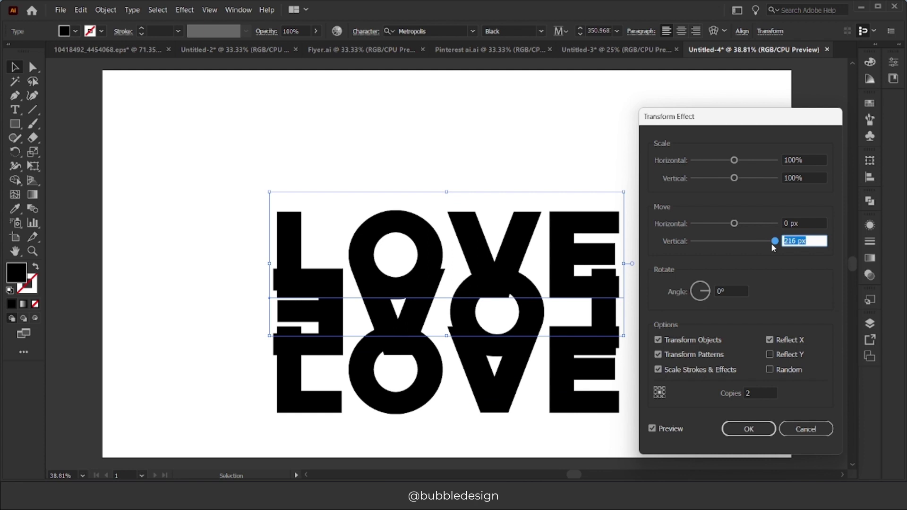
key(Up)
key(Up)
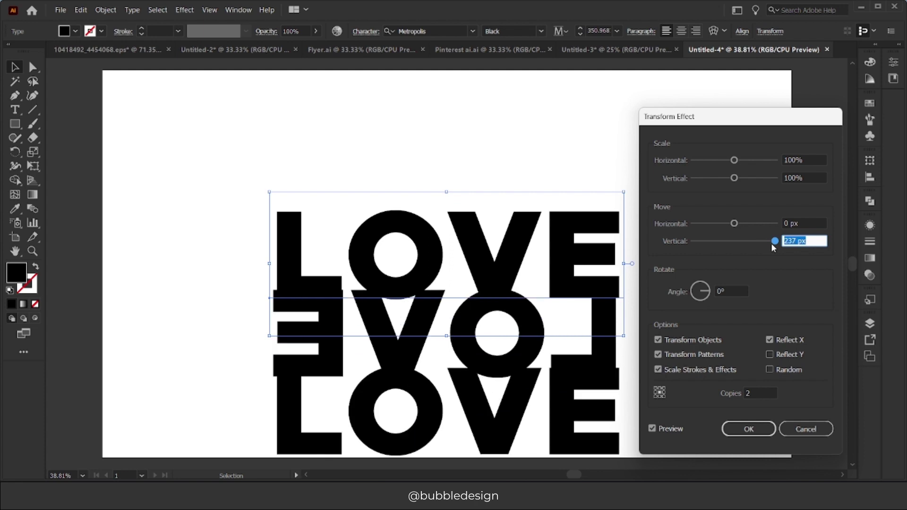
key(Up)
key(Up)
key(Up)
key(Up)
key(Up)
key(Up)
key(Up)
key(Up)
key(Up)
key(Up)
key(Up)
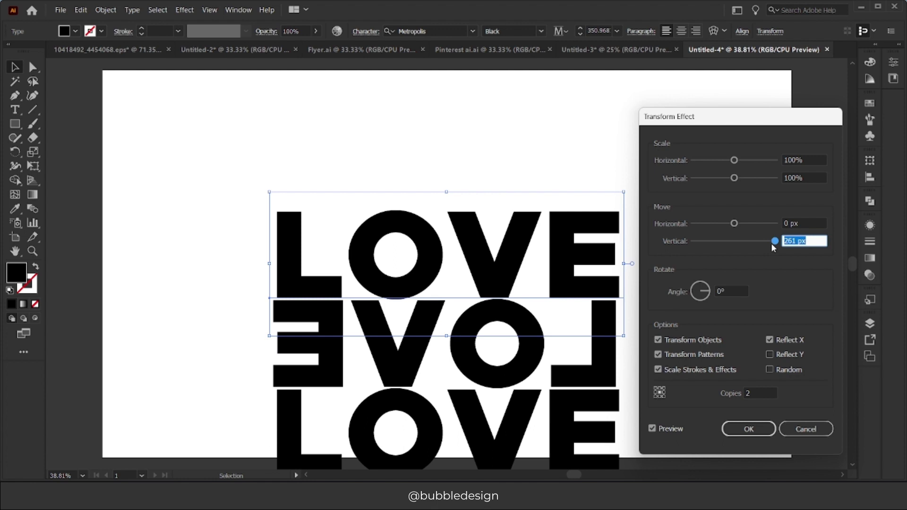
key(Up)
key(Up)
key(Up)
key(Up)
key(Up)
key(Up)
key(Up)
key(Up)
key(Up)
key(Up)
key(Up)
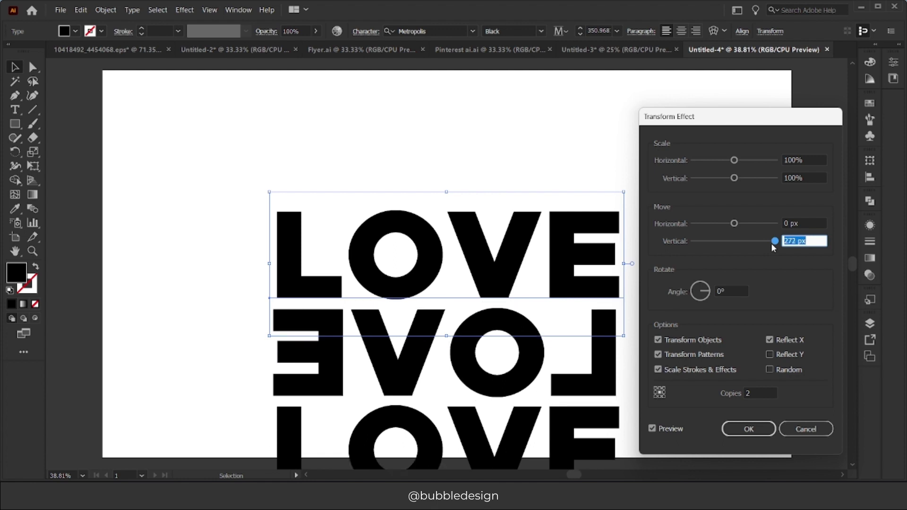
click(749, 429)
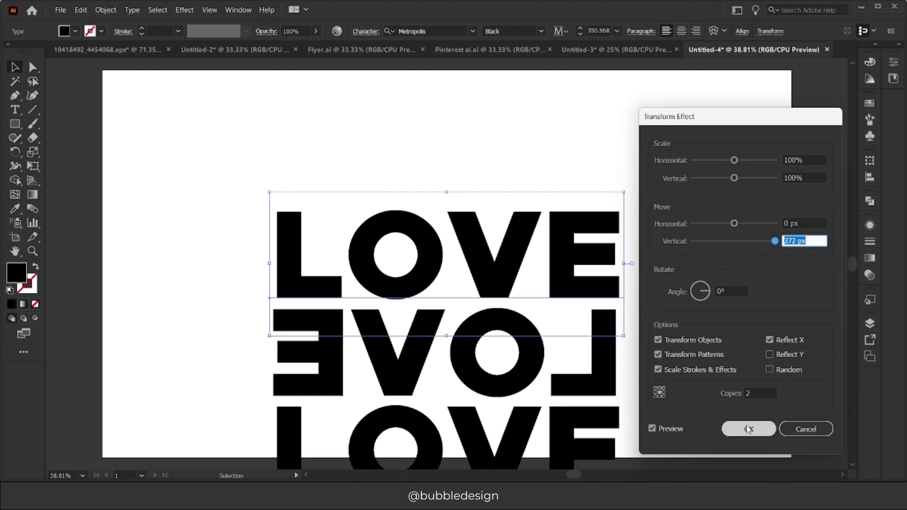
key(Down)
key(Down)
key(Down)
key(Down)
key(Down)
key(Down)
key(Down)
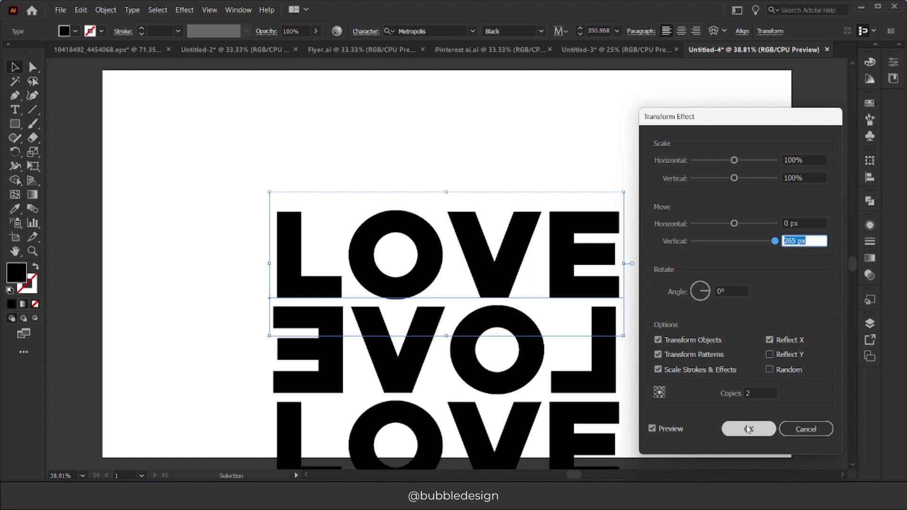
key(Down)
key(Down)
key(Down)
key(Down)
key(Down)
key(Down)
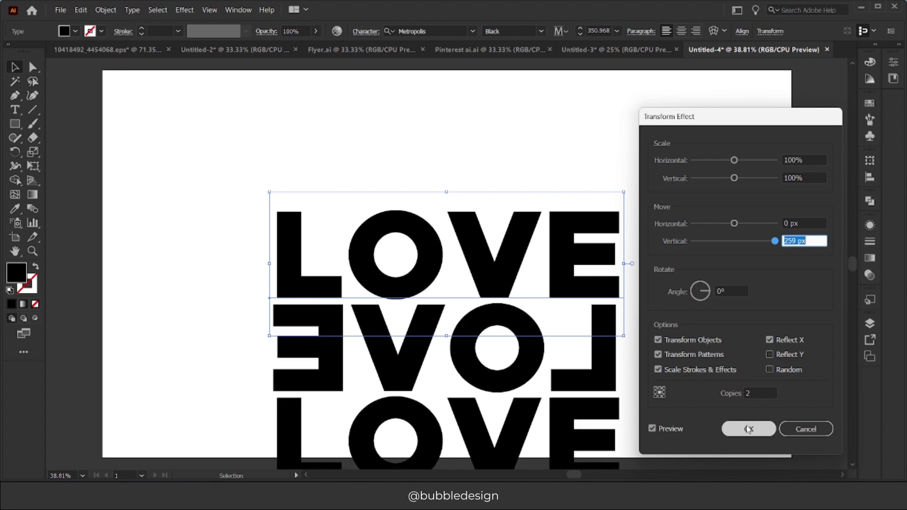
key(Down)
click(749, 429)
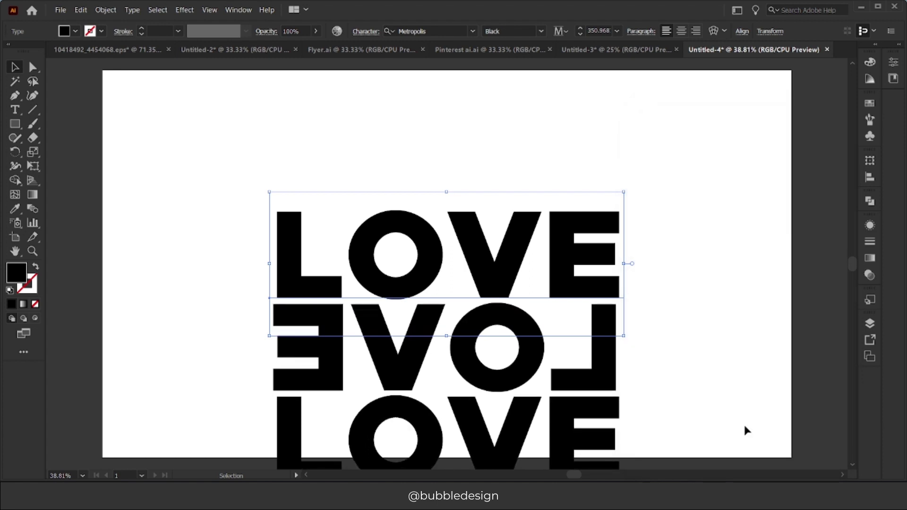
- Expand the appearance of the transformed LOVE text and centre the resulting group vertically on the artboard
click(743, 32)
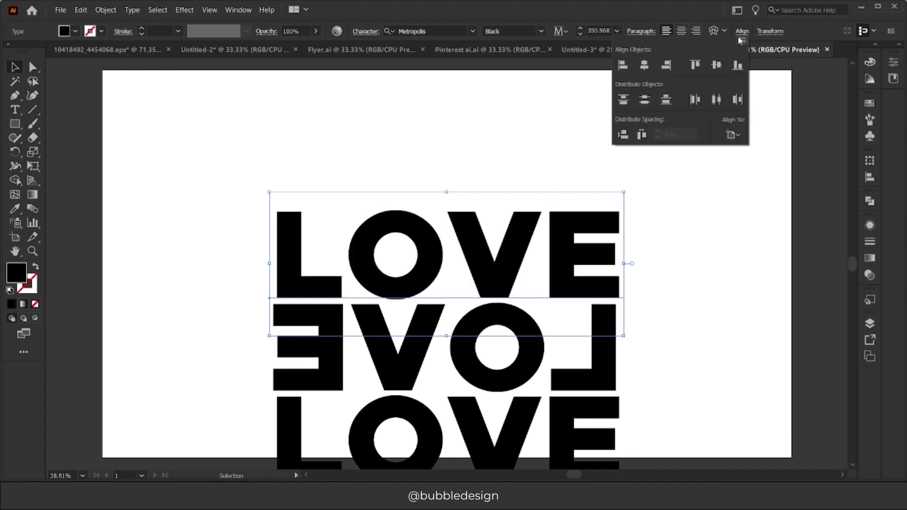
click(105, 10)
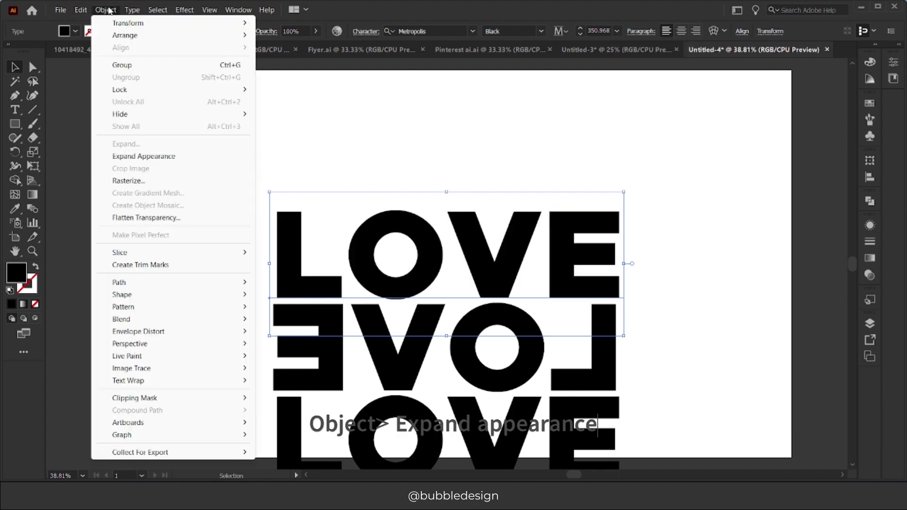
click(121, 156)
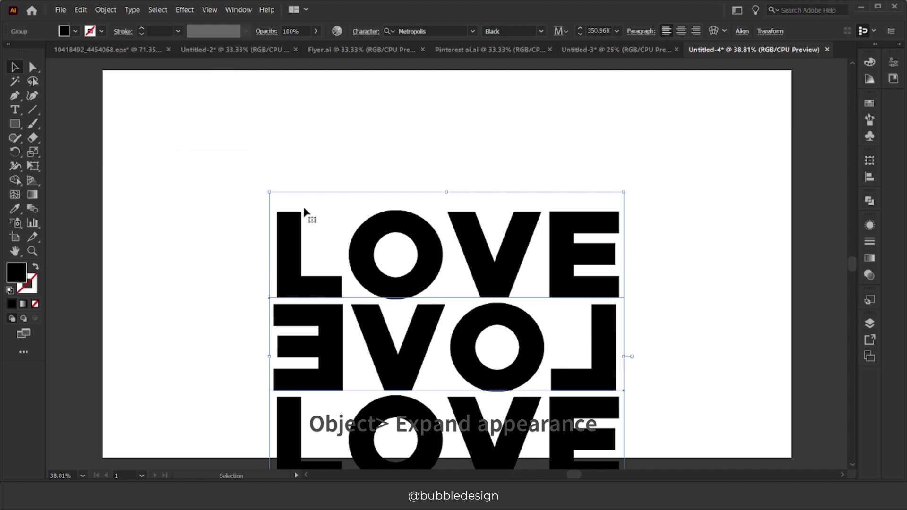
click(743, 31)
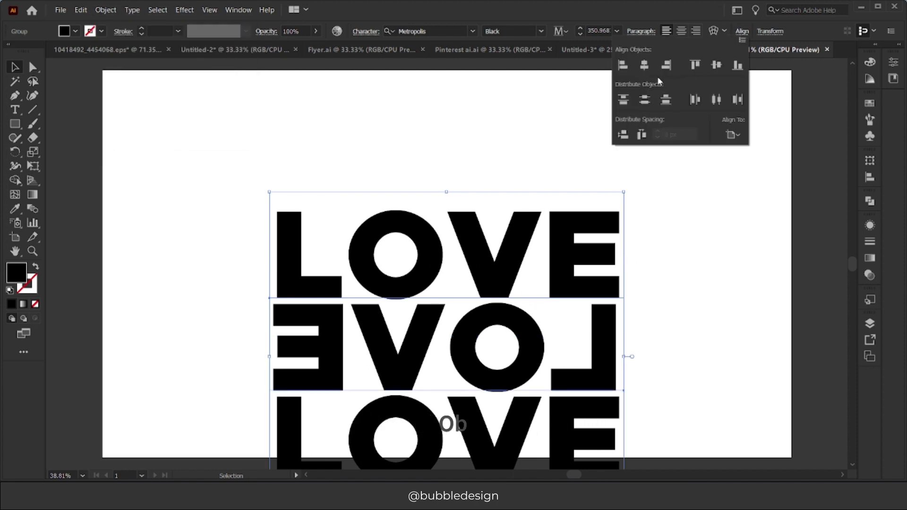
click(717, 65)
- Expand the group's object and fill into outlines and combine all the letters into one compound path
click(115, 13)
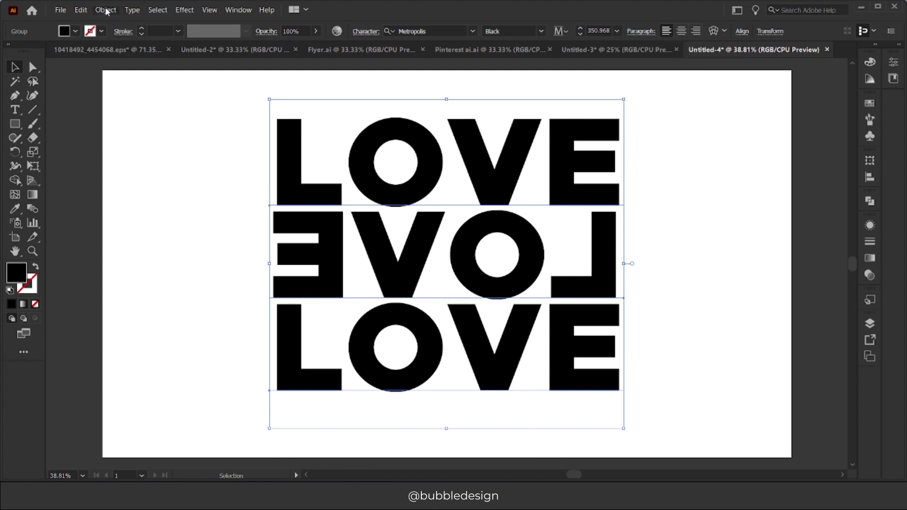
click(105, 10)
click(126, 144)
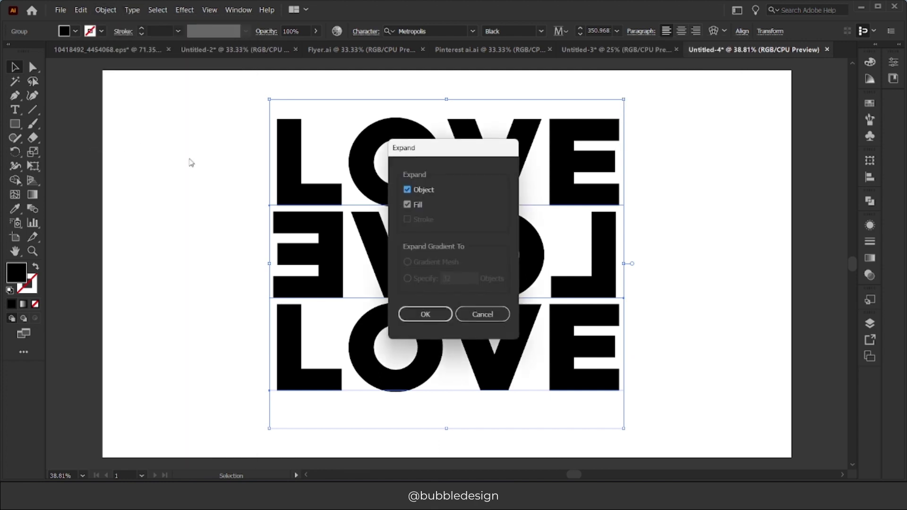
click(425, 314)
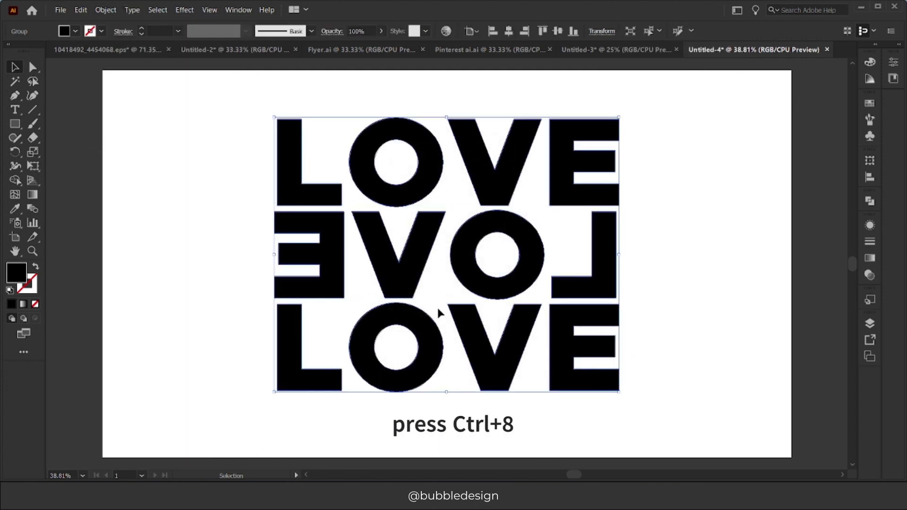
key(ctrl+8)
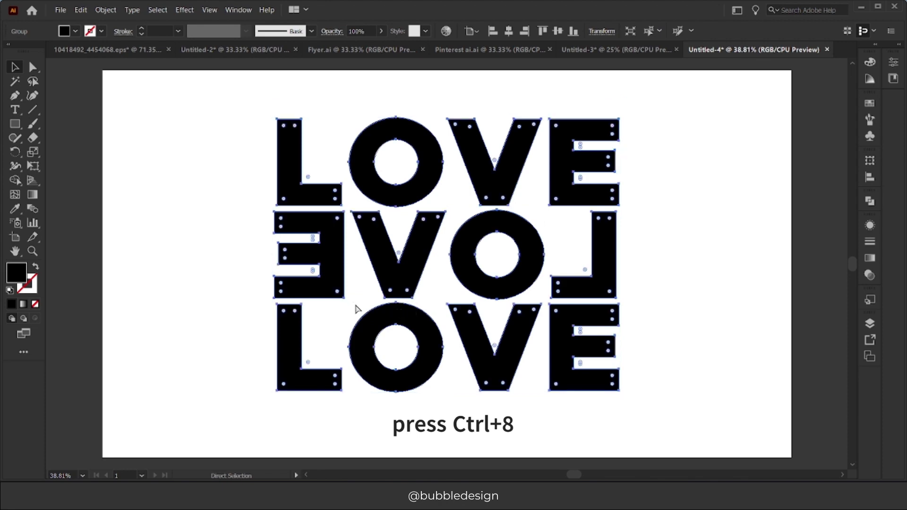
- Fill the compound path with the white-to-black linear gradient swatch and set the gradient angle to 45°
click(874, 103)
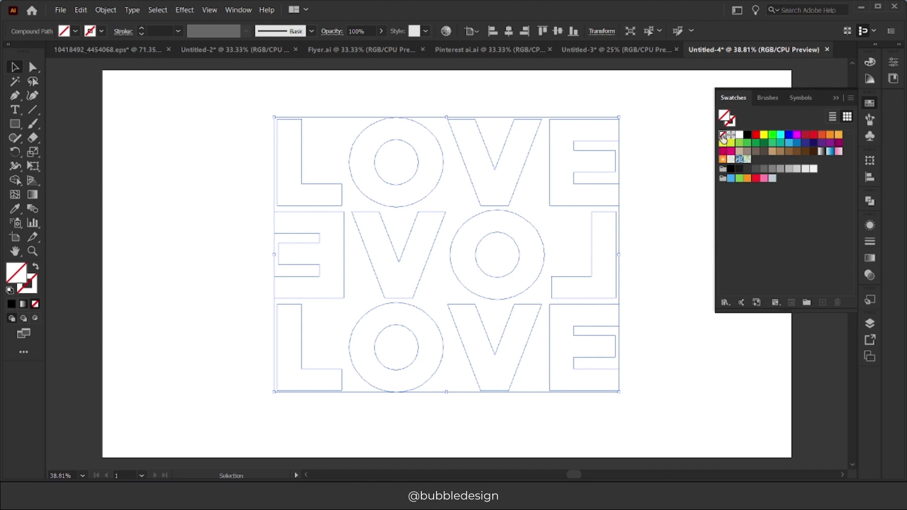
click(823, 151)
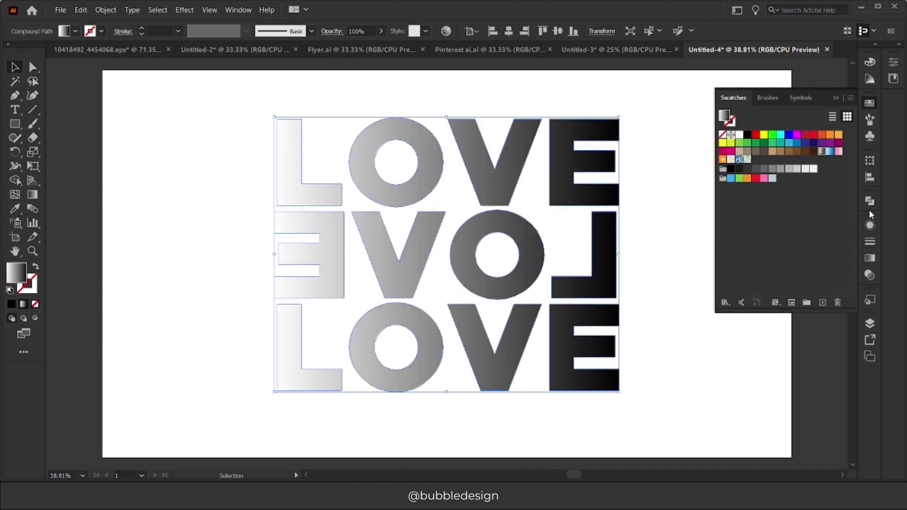
click(872, 258)
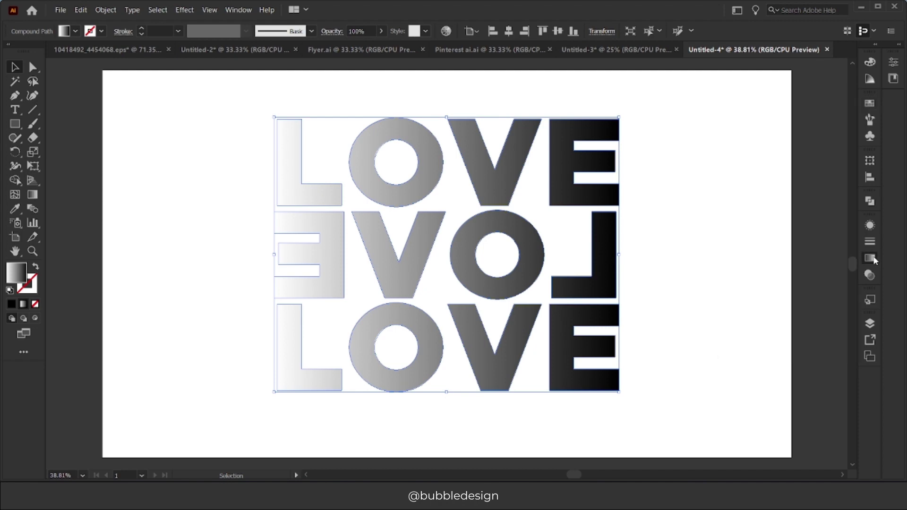
click(809, 270)
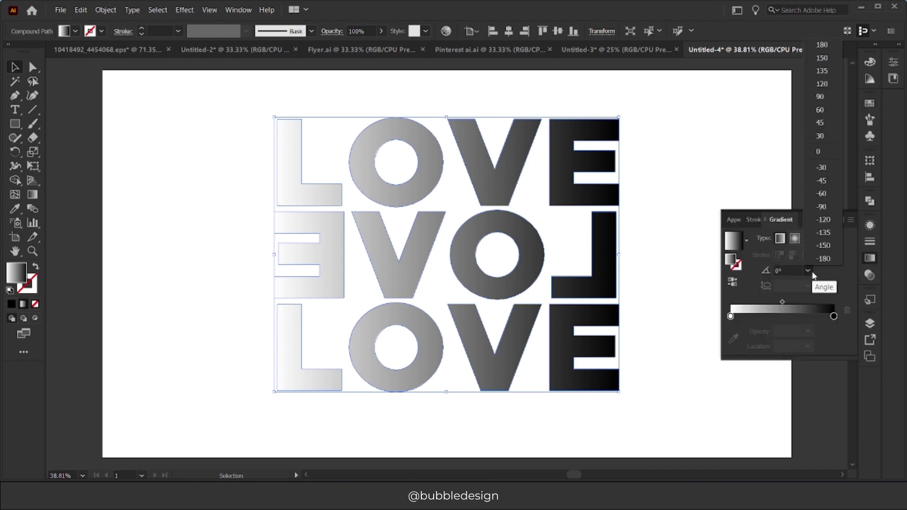
click(822, 123)
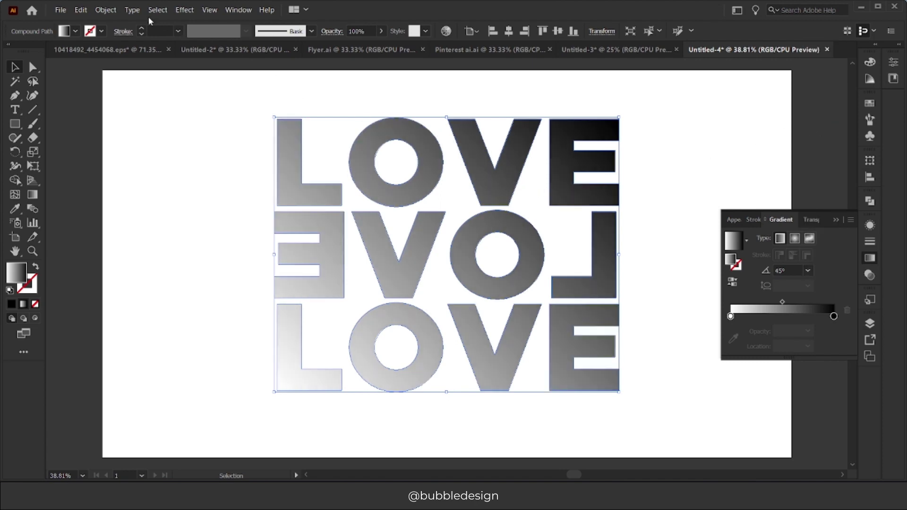
- Expand the fill of the LOVE compound path, specifying 32 objects for the gradient
click(105, 10)
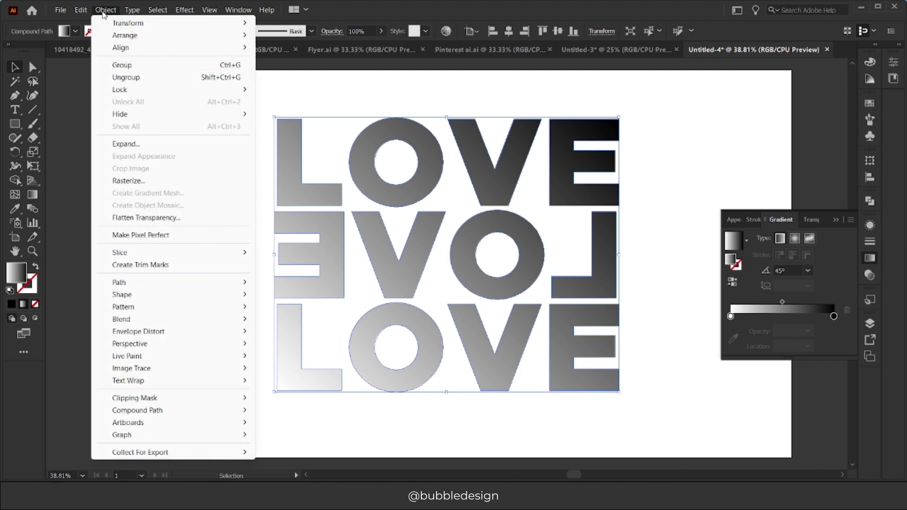
click(123, 145)
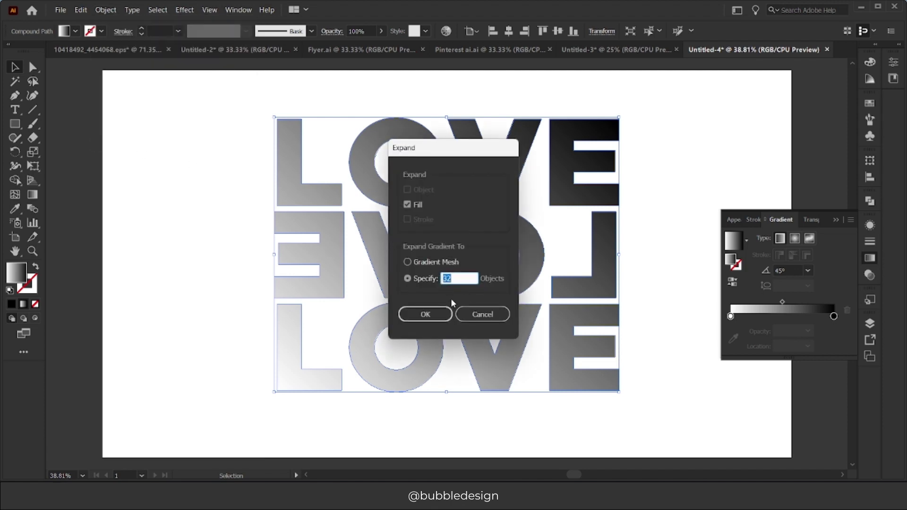
click(440, 315)
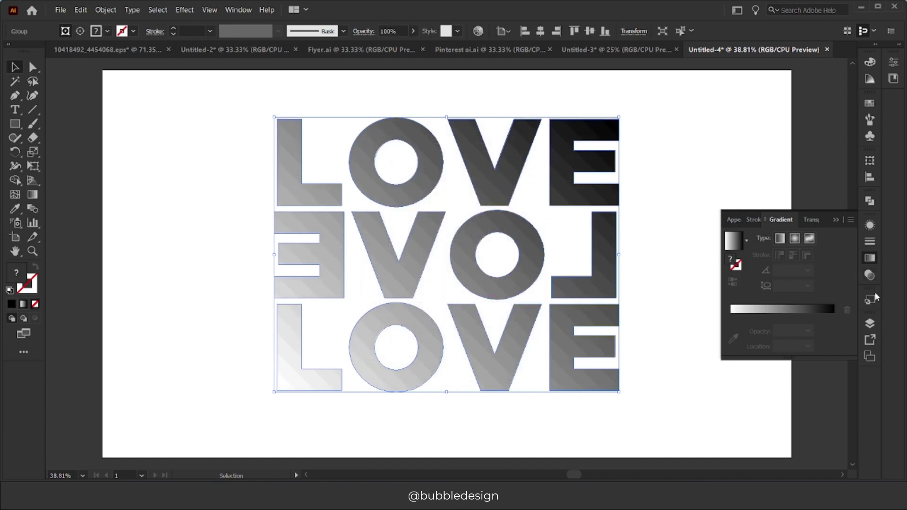
- Apply the Trim pathfinder to the expanded LOVE group to cut the letters into diagonal strips
click(869, 226)
click(871, 201)
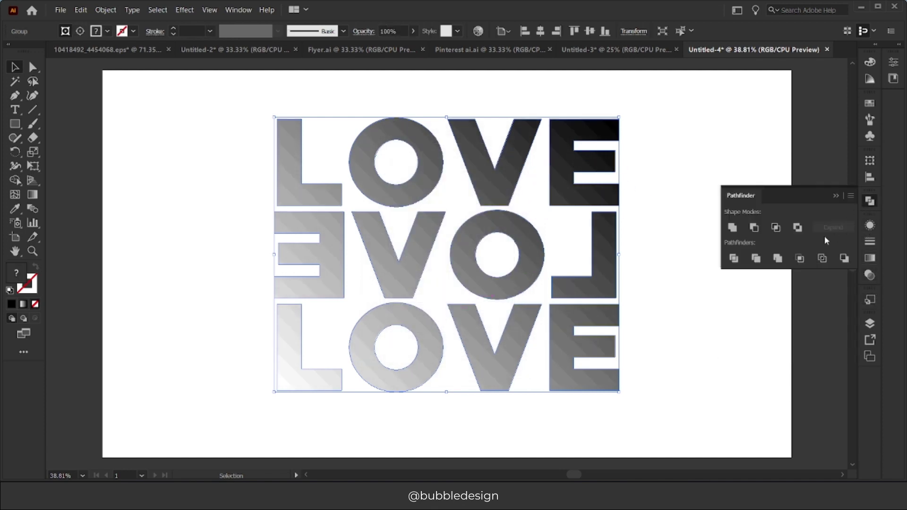
click(755, 260)
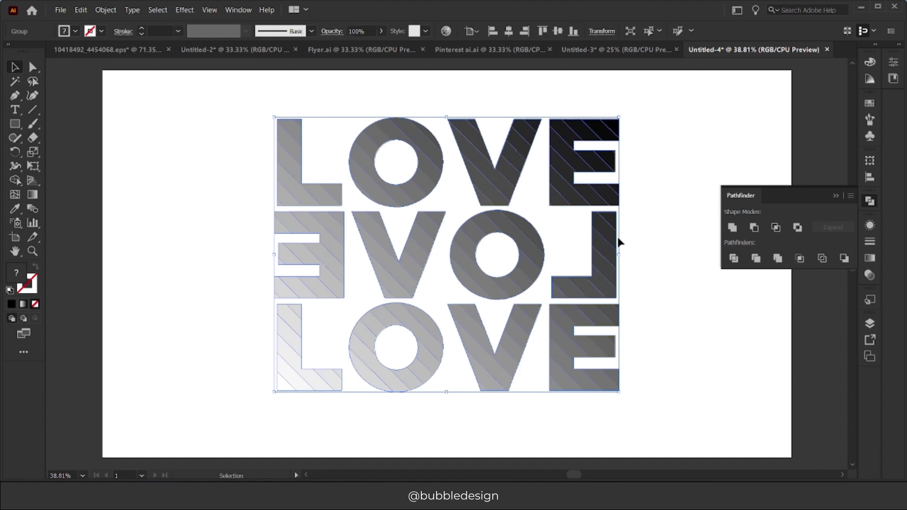
- Give the trimmed LOVE group a black stroke and deselect it
click(870, 104)
click(731, 121)
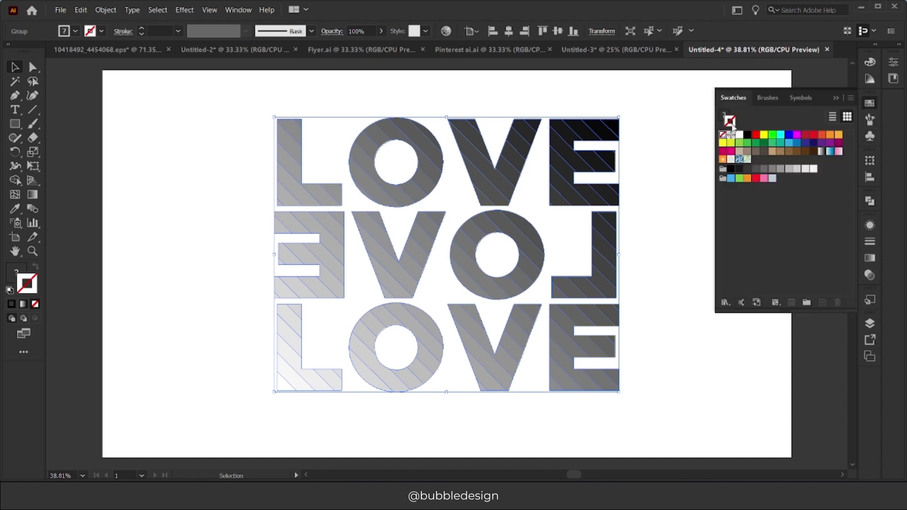
click(747, 135)
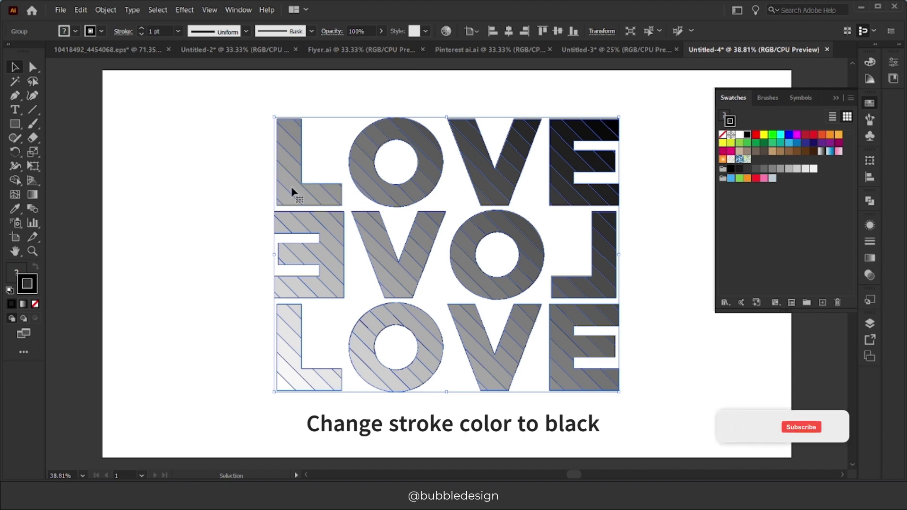
click(242, 181)
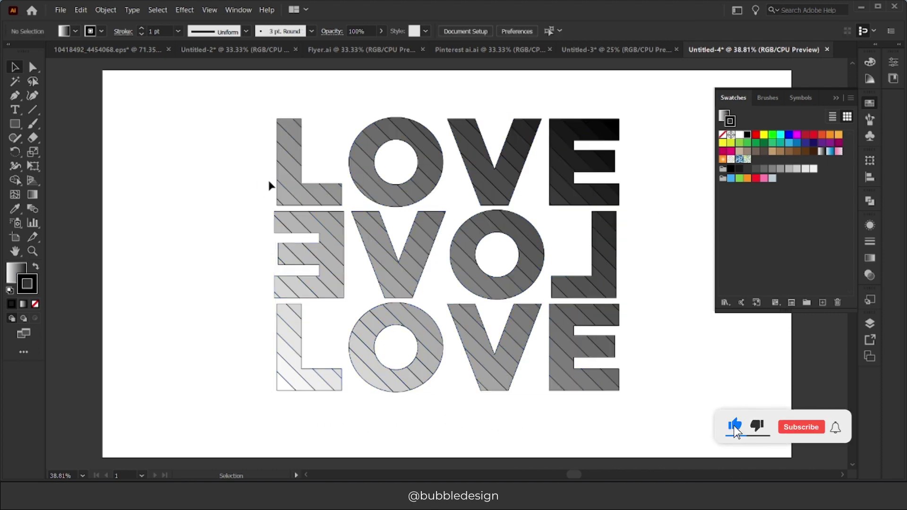
- Ungroup the stroked LOVE lettering into separate strip pieces
click(281, 184)
right_click(281, 189)
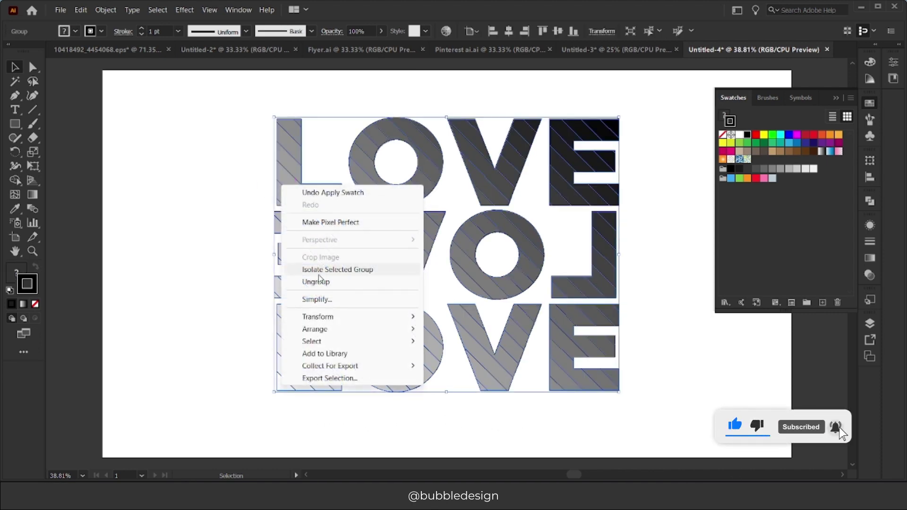
click(308, 282)
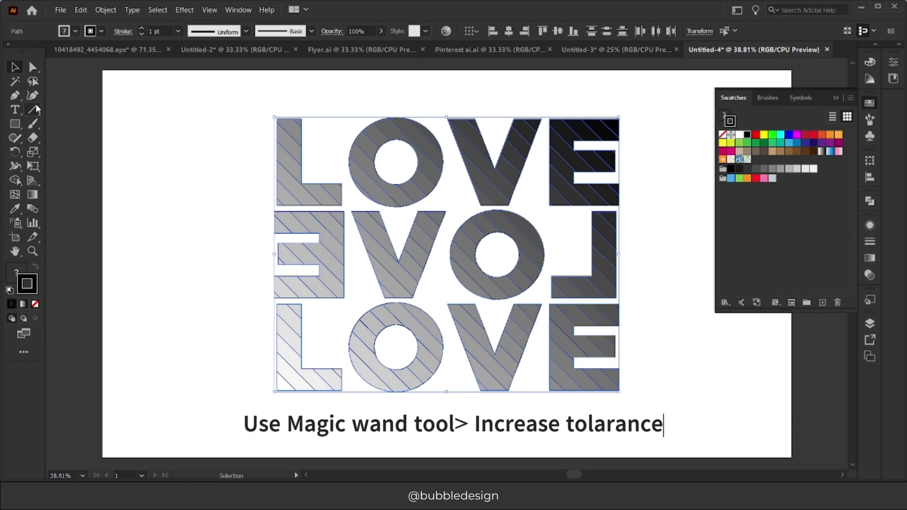
- Select all filled letter pieces with the Magic Wand at a fill colour tolerance of 255 and cut them
double_click(19, 84)
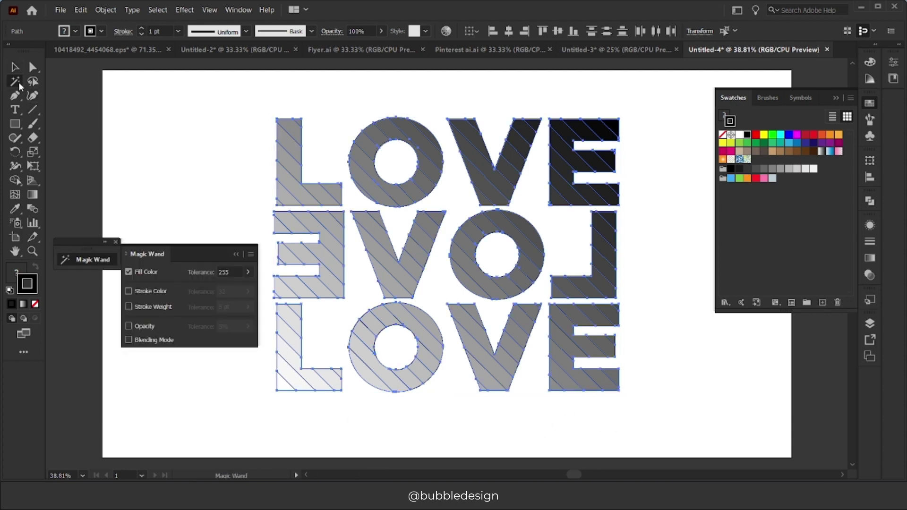
click(232, 273)
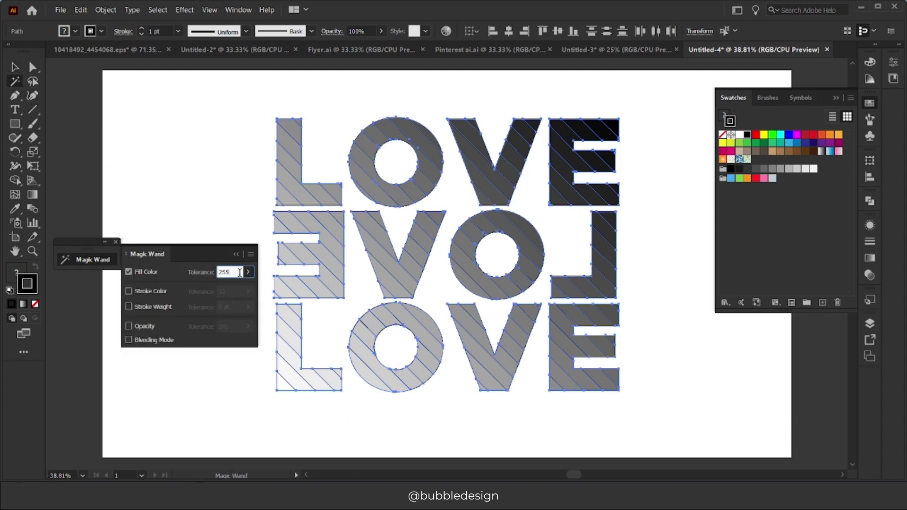
click(249, 273)
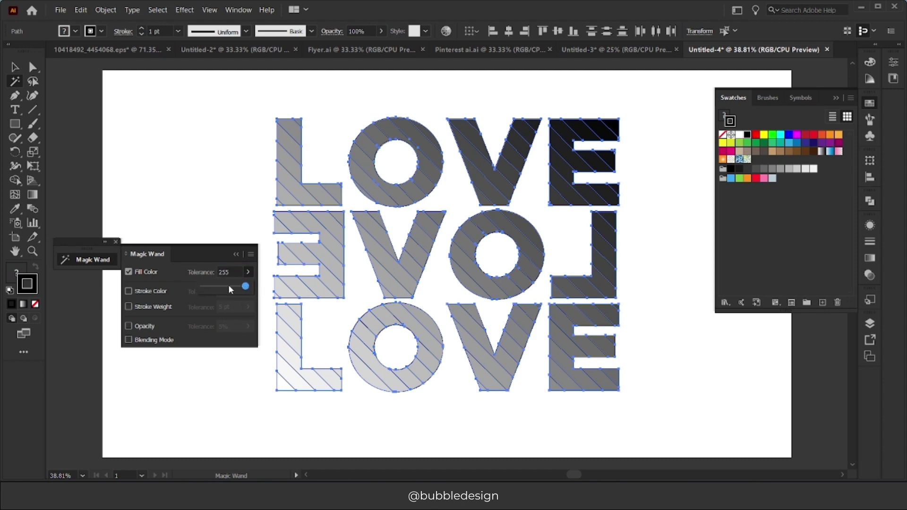
click(237, 273)
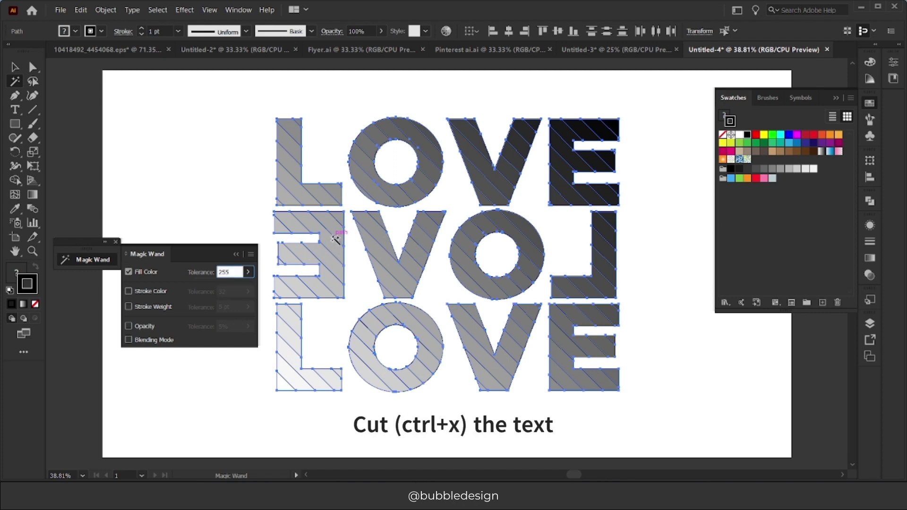
click(335, 238)
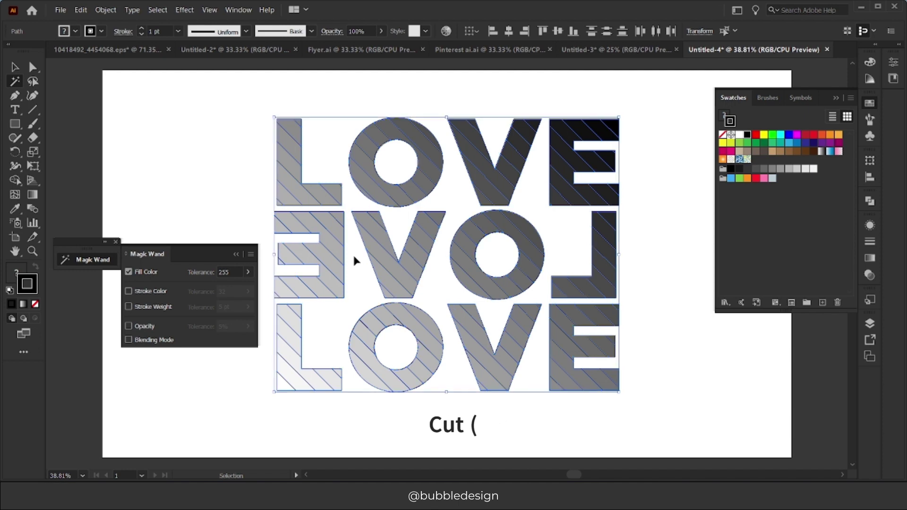
key(ctrl+x)
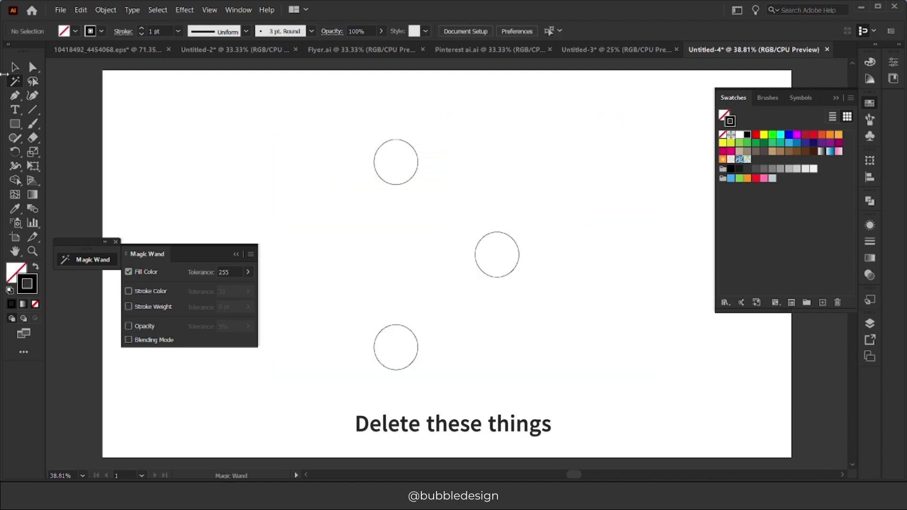
- Select and delete the three leftover unfilled circles on the artboard
key(v)
drag(293, 92, 604, 428)
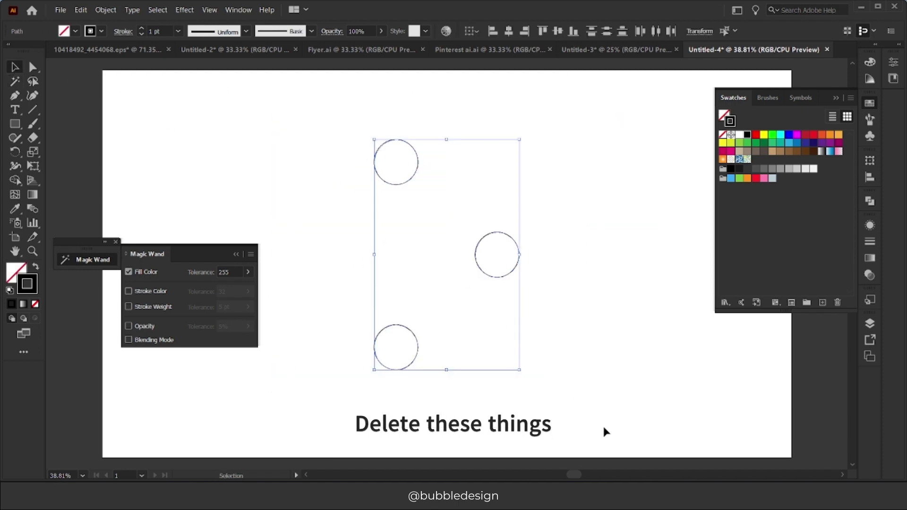
key(Delete)
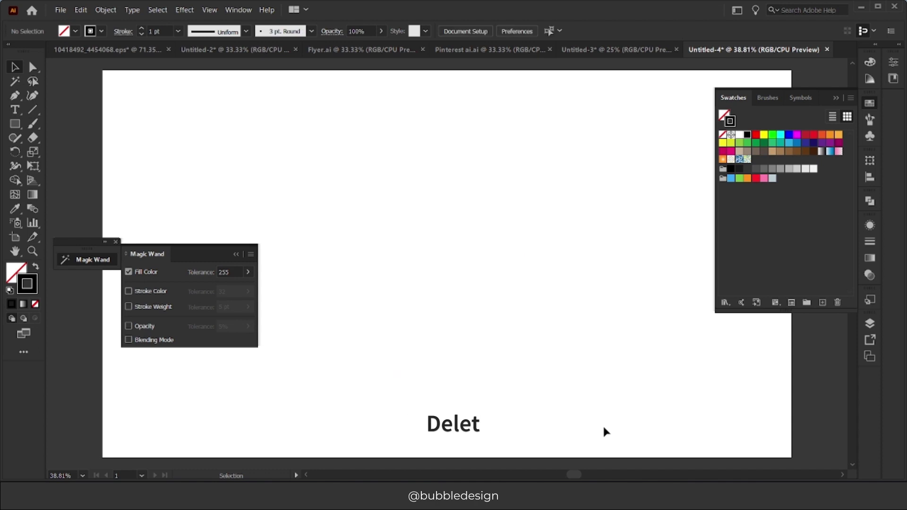
- Paste the cut LOVE pieces and rotate them about 45° clockwise so the strips run vertically
click(236, 254)
key(ctrl+v)
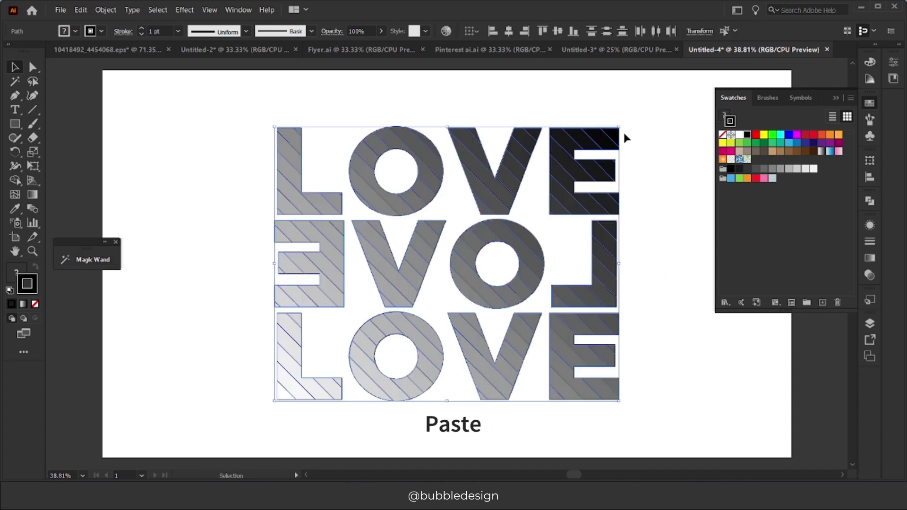
drag(623, 124, 651, 219)
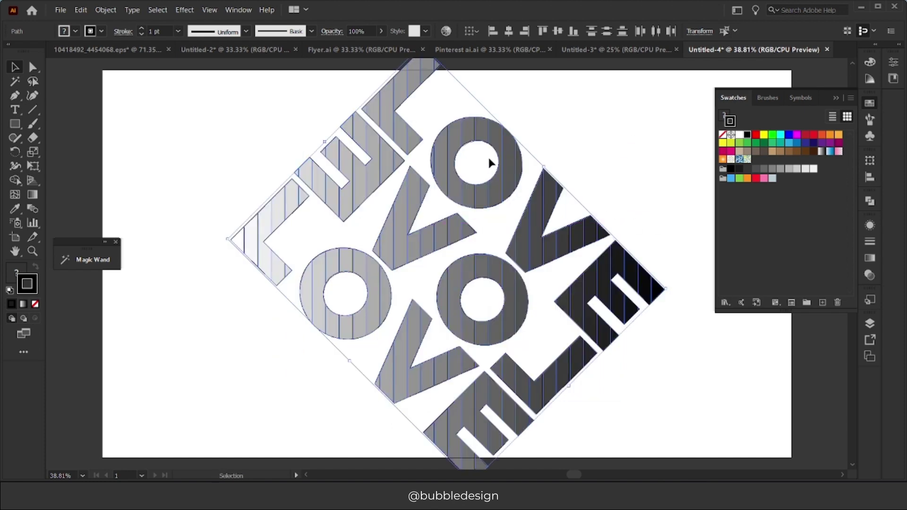
- Apply Transform Each to the strips with a random vertical move of 32 px and the preview on
right_click(509, 189)
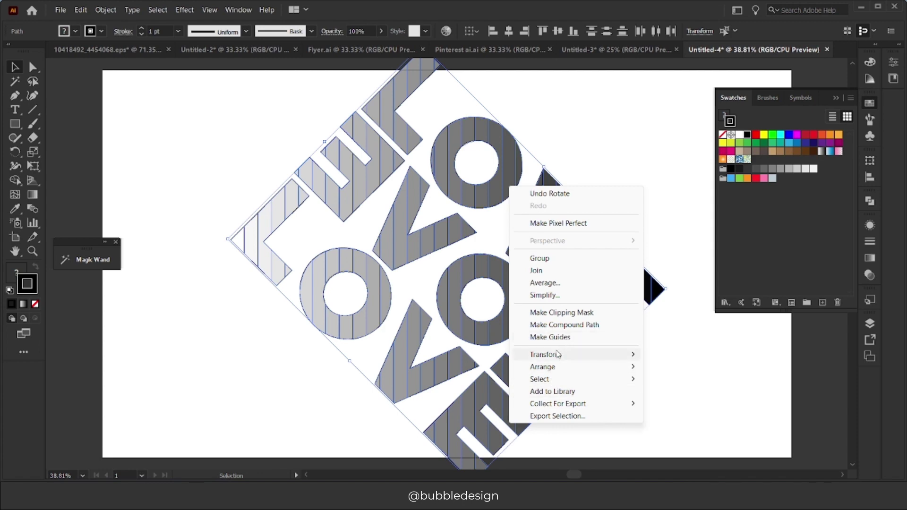
mouse_move(557, 355)
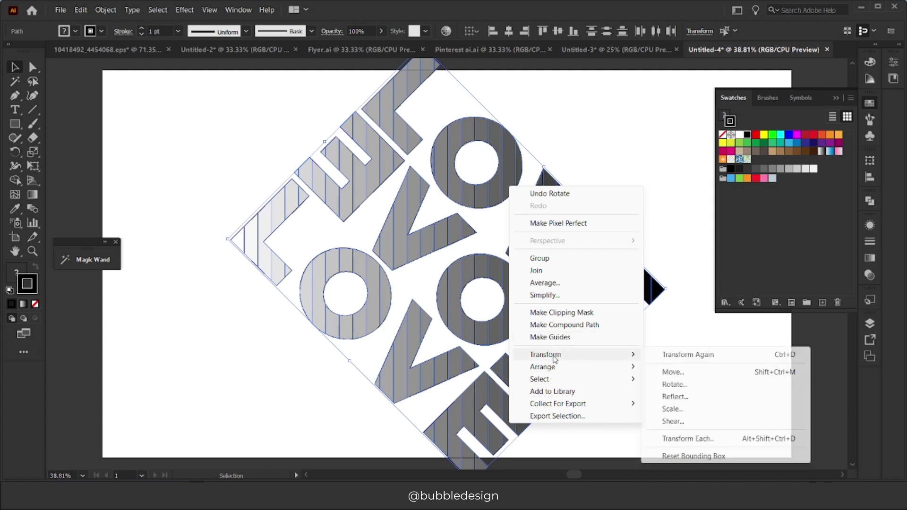
click(687, 438)
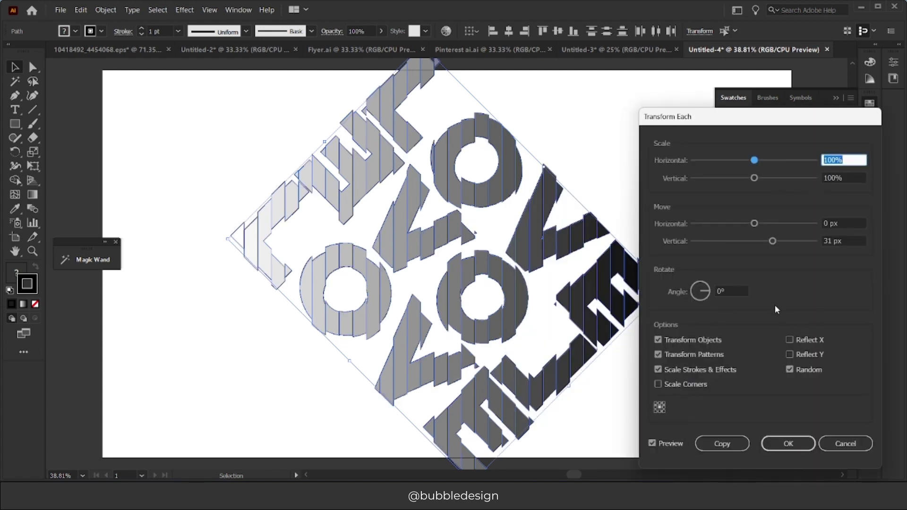
click(821, 241)
key(Down)
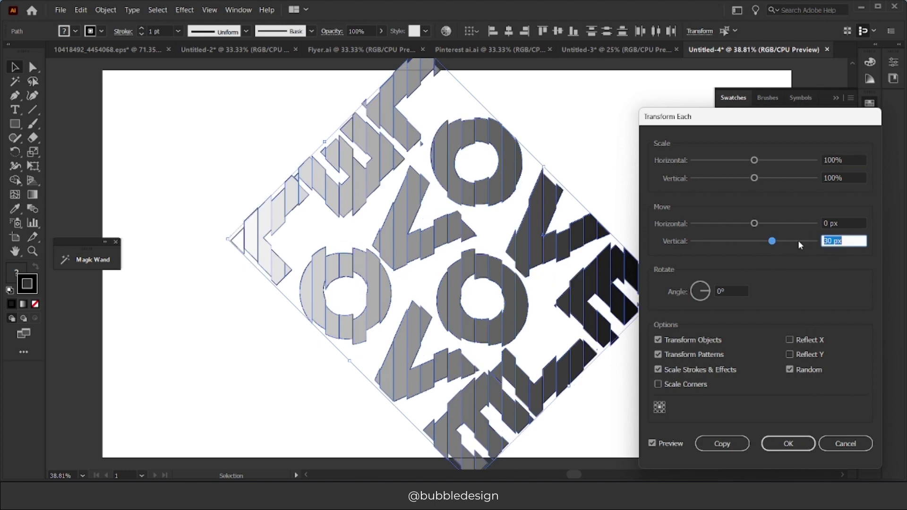
key(Down)
key(Down)
key(Down)
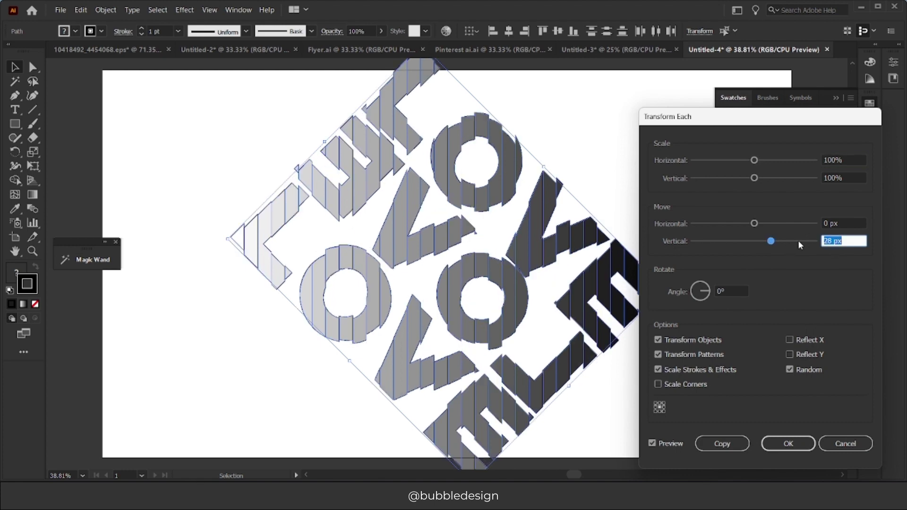
key(Up)
key(Up)
key(Up)
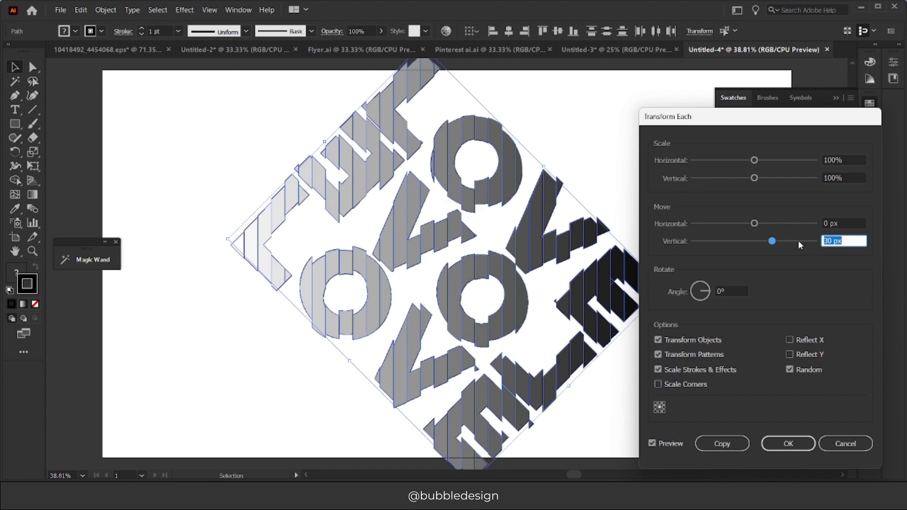
key(Up)
key(Up)
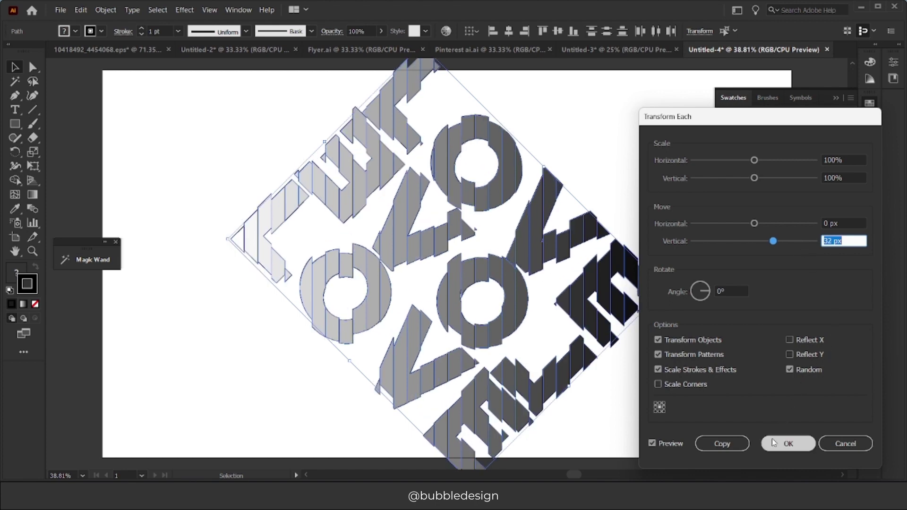
click(788, 444)
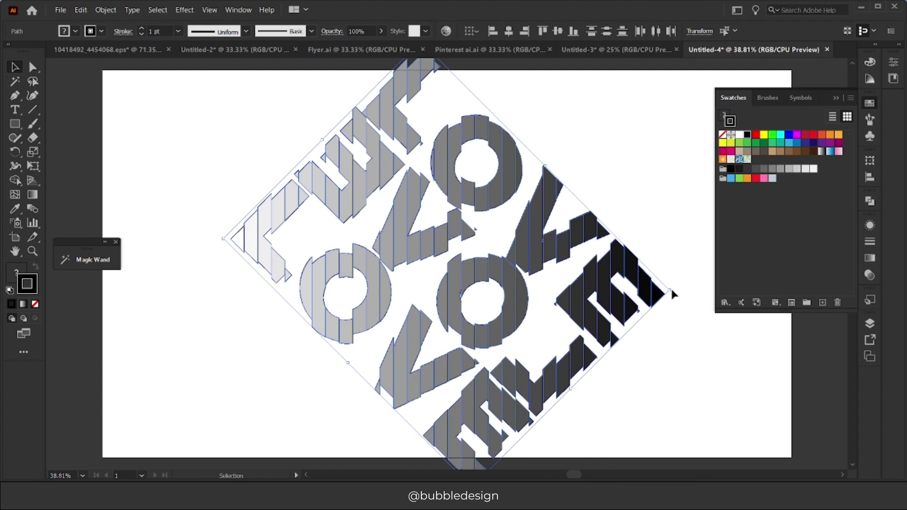
- Rotate the shifted LOVE strips back about 45° counterclockwise to horizontal and remove their stroke
drag(674, 289, 681, 173)
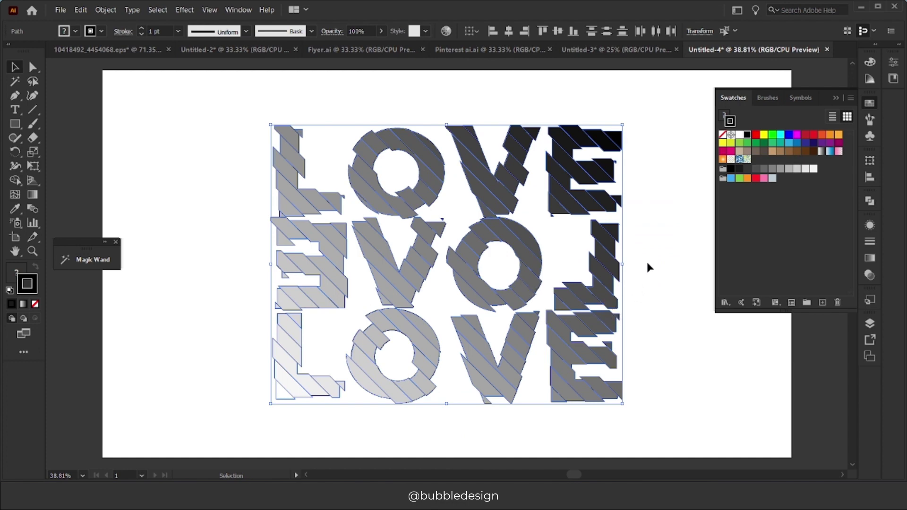
click(722, 134)
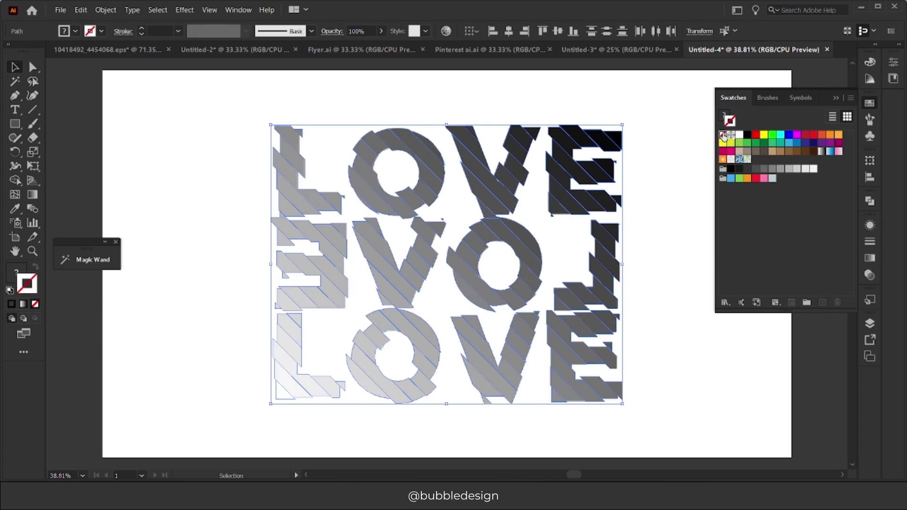
- Fill the strips with the light green swatch and extend the swatch selection through the greens to teal
click(725, 115)
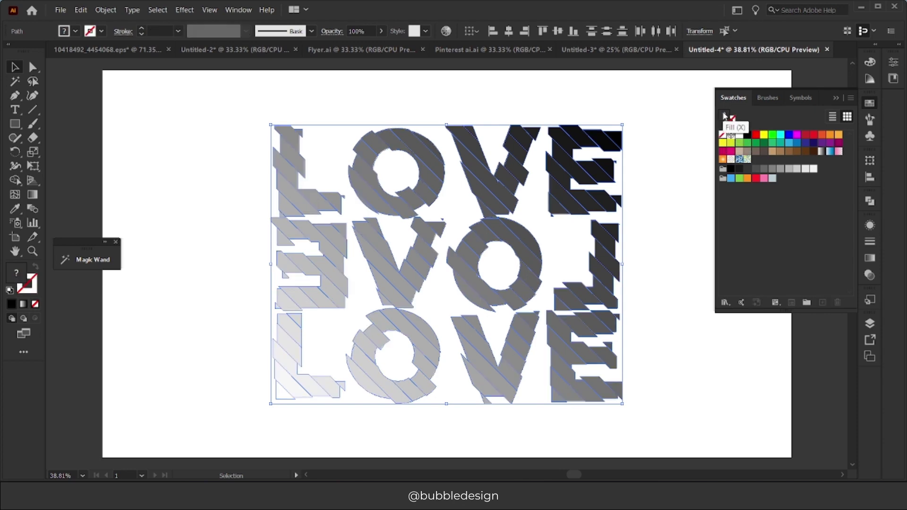
click(740, 144)
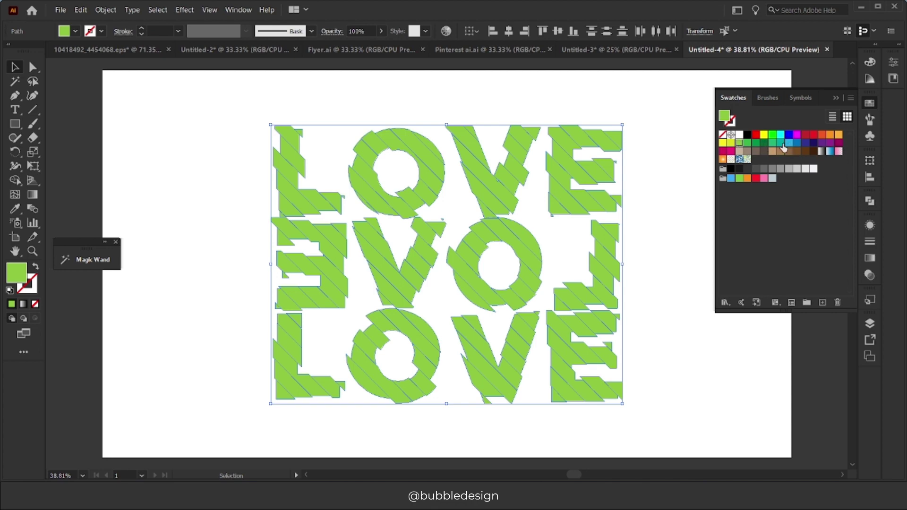
shift+click(781, 143)
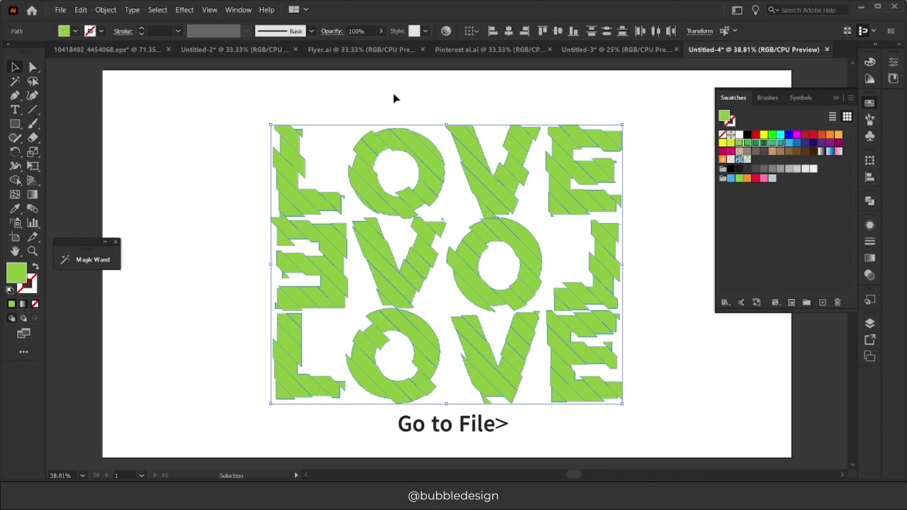
- Run the randomus script on the selected LOVE strips to fill them randomly with the selected green-to-teal swatches
click(65, 12)
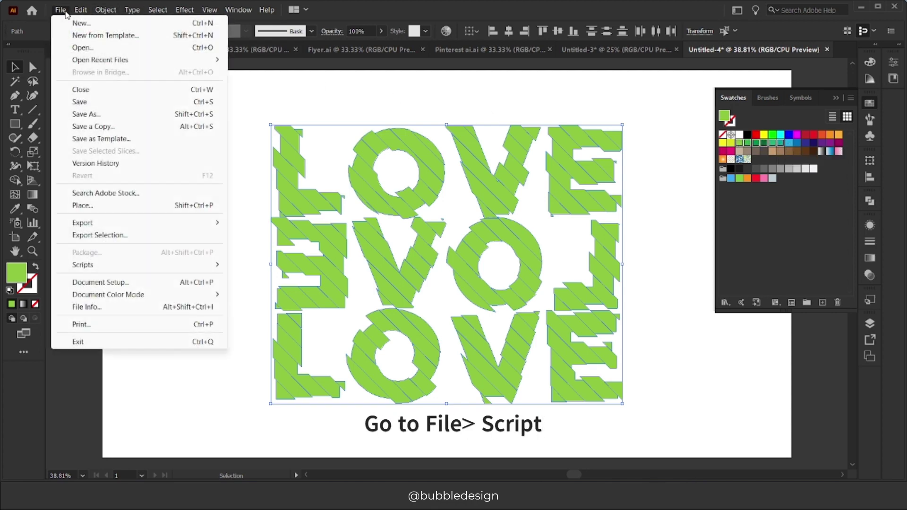
mouse_move(87, 268)
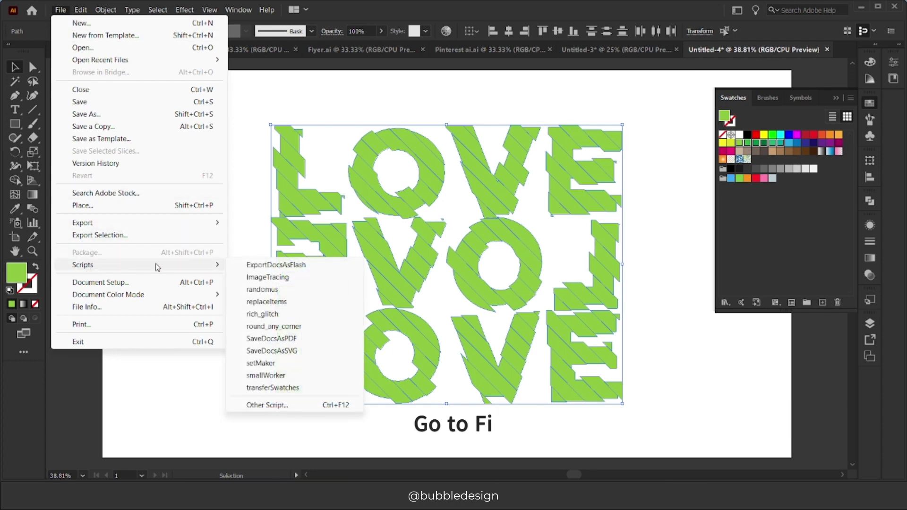
click(265, 289)
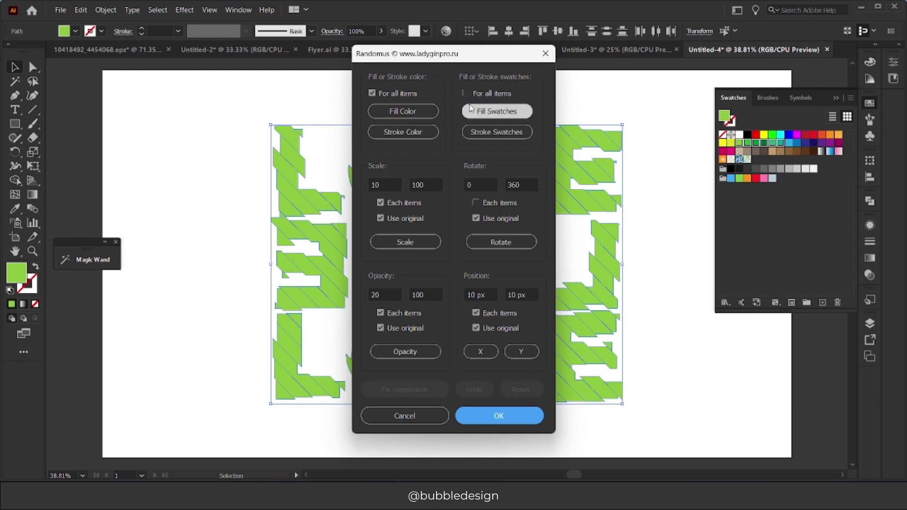
click(475, 112)
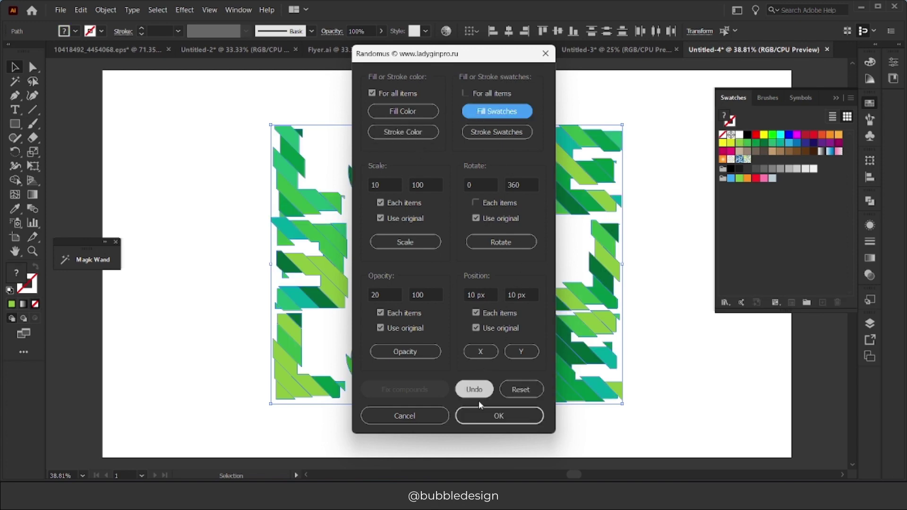
click(499, 416)
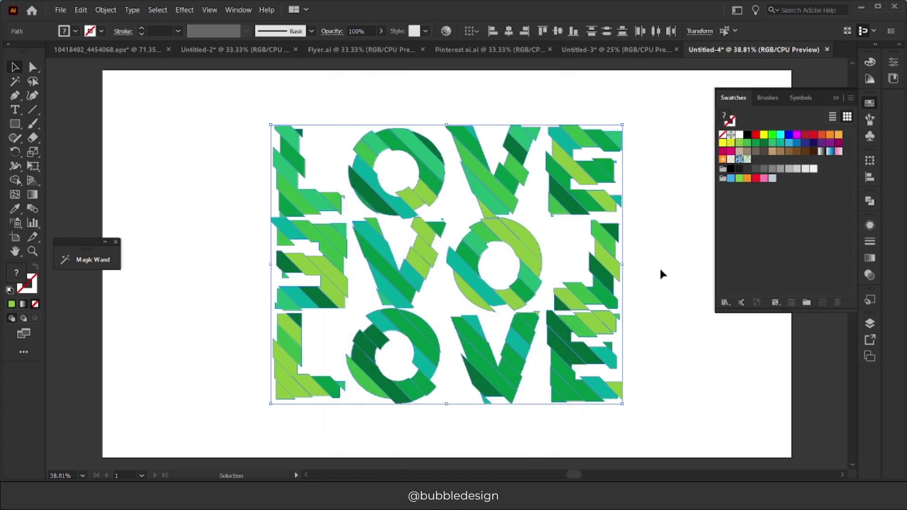
- Deselect the recoloured LOVE artwork and close the floating Magic Wand and Swatches panels
click(662, 274)
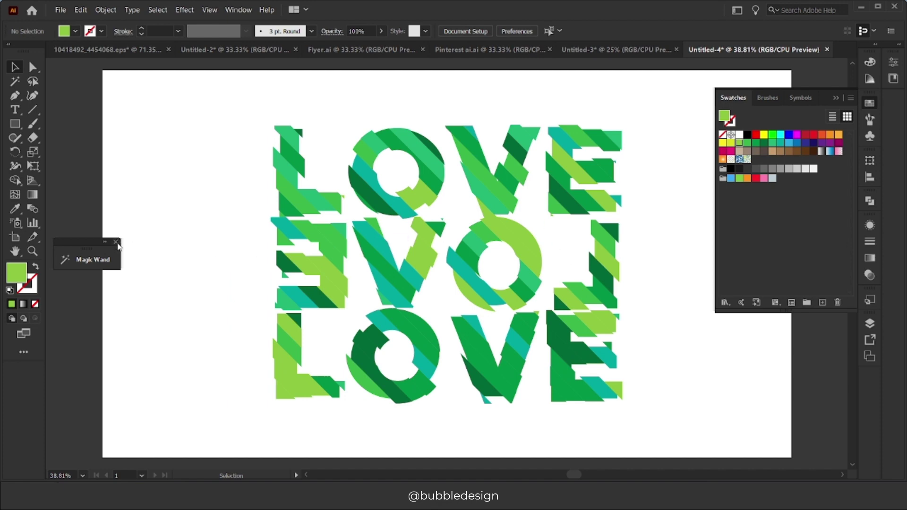
click(116, 243)
click(835, 100)
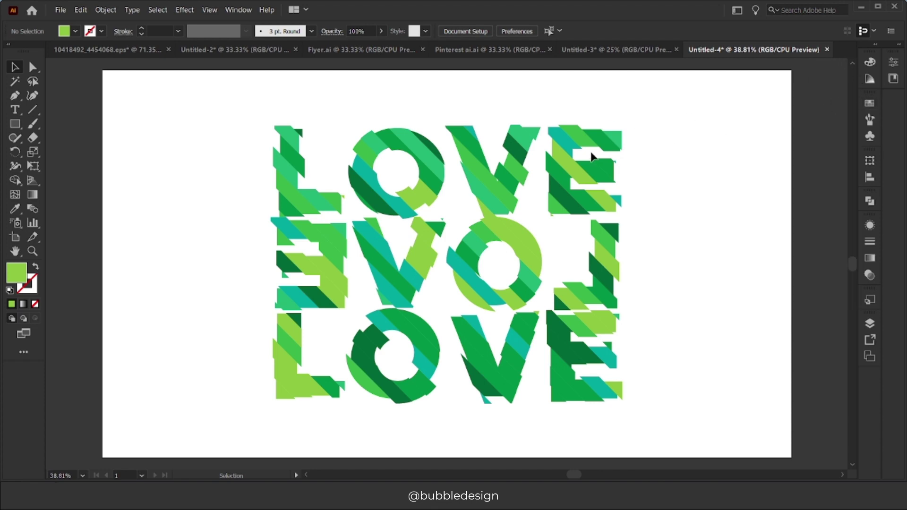
scroll(592, 156, down, 1)
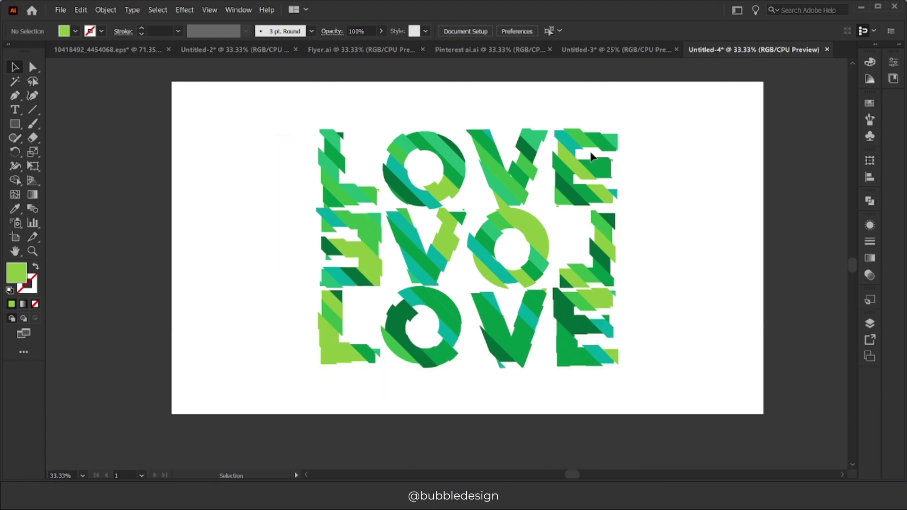